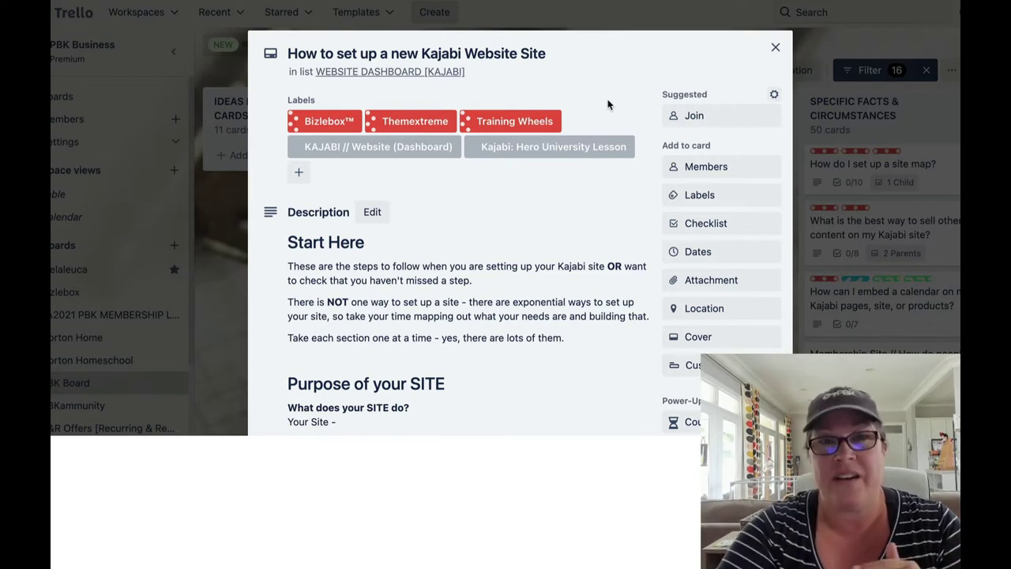
Step: Scroll the Trello card past the description, Custom Fields and Card Family to the 0% Site Details checklist
scroll(537, 217, "down", 1)
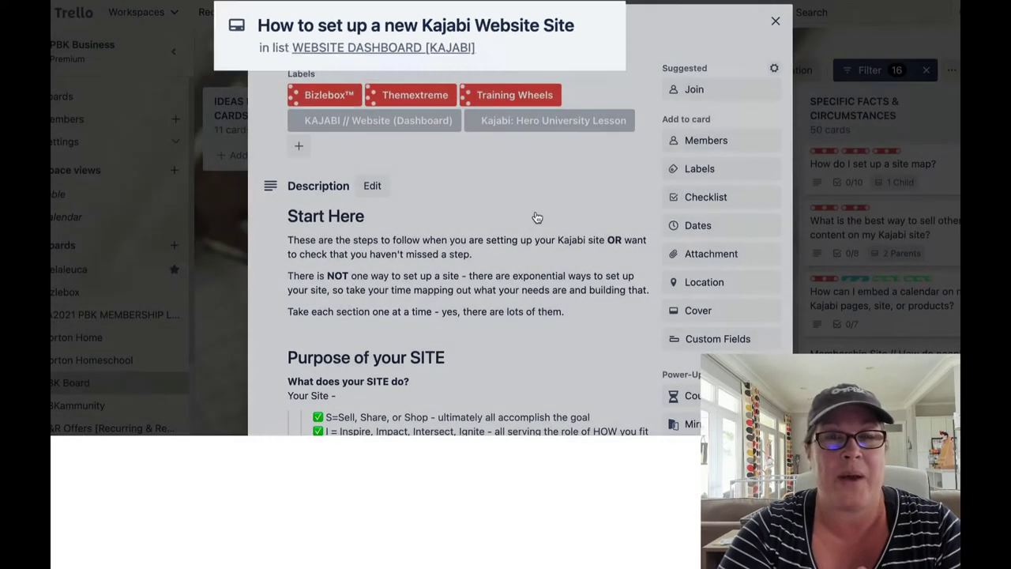
scroll(536, 216, "down", 5)
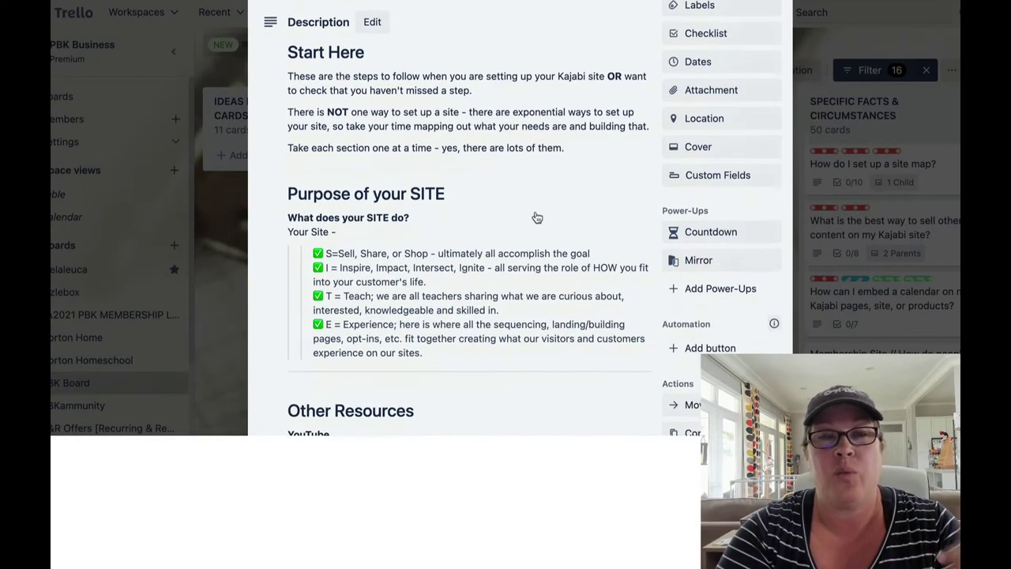
scroll(536, 216, "down", 6)
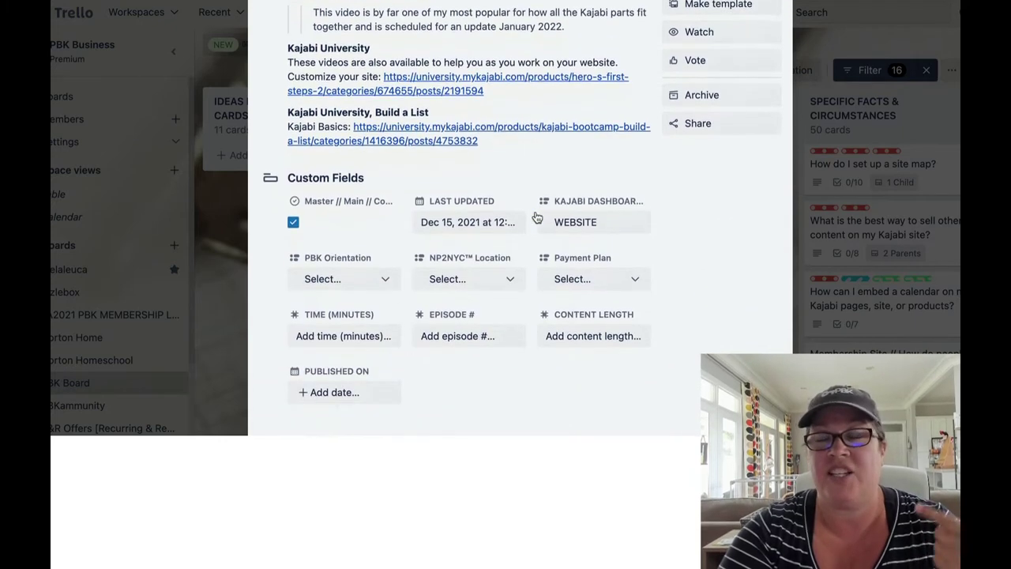
scroll(536, 217, "down", 3)
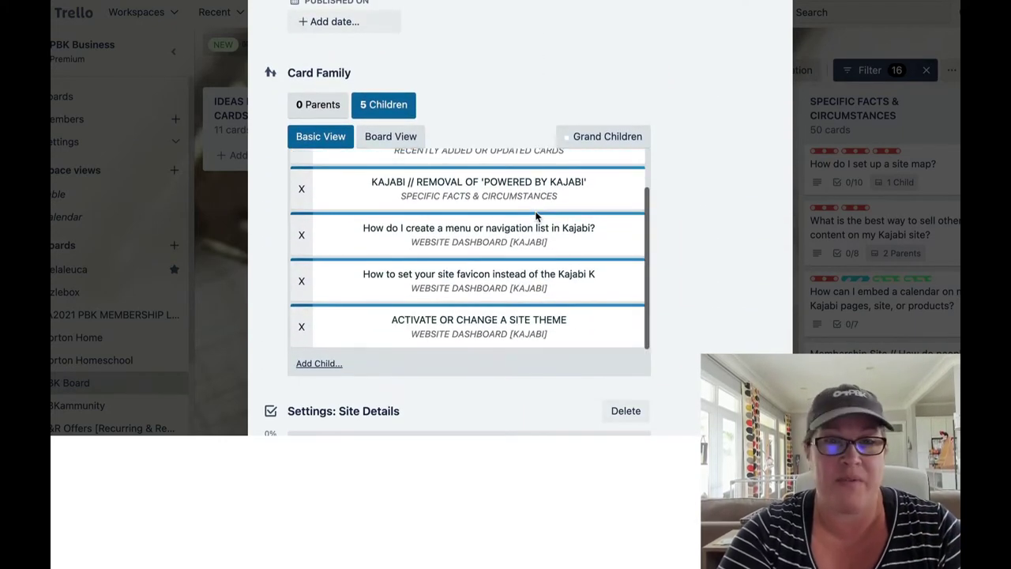
scroll(536, 216, "down", 2)
scroll(537, 216, "down", 4)
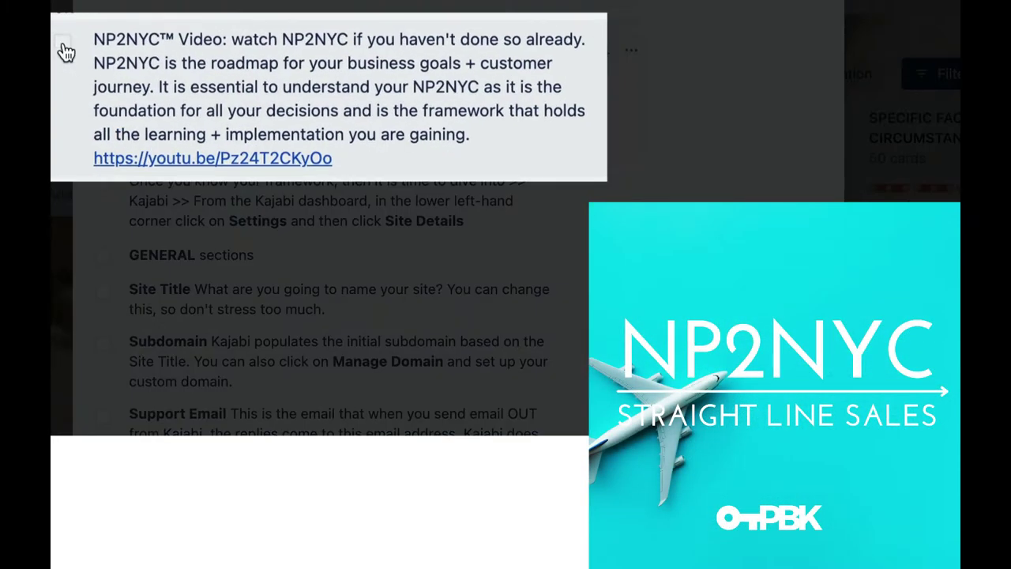
Step: Tick the NP2NYC video and dive-into-Kajabi checklist items, bringing Site Details to 9%
left_click(63, 45)
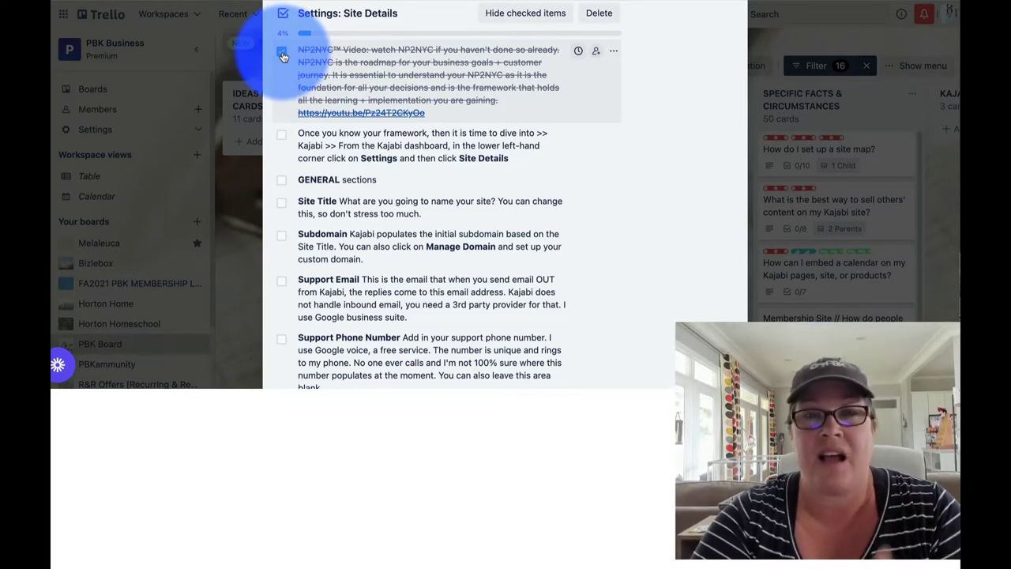
left_click(282, 135)
scroll(294, 157, "down", 5)
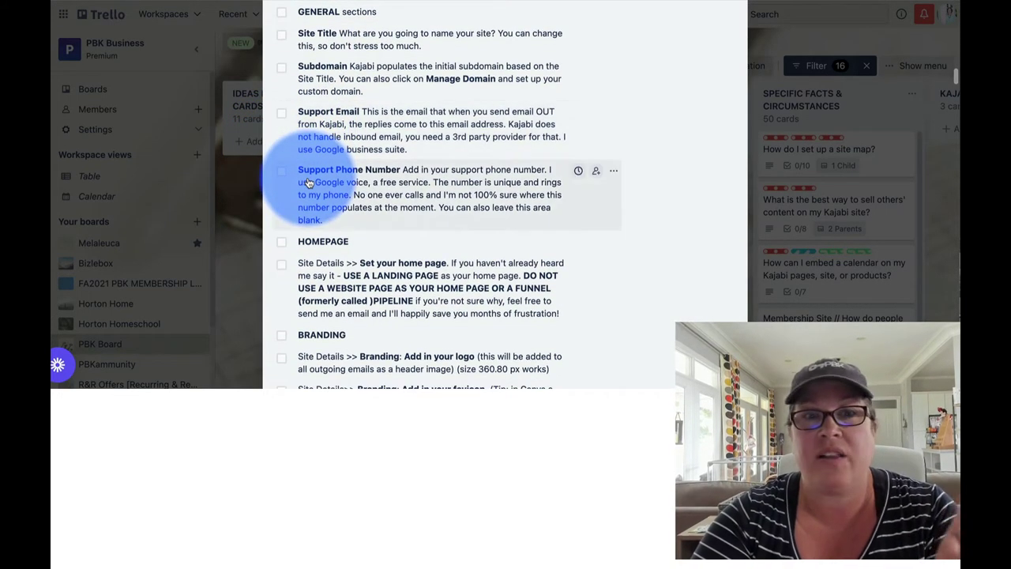
scroll(559, 37, "down", 1)
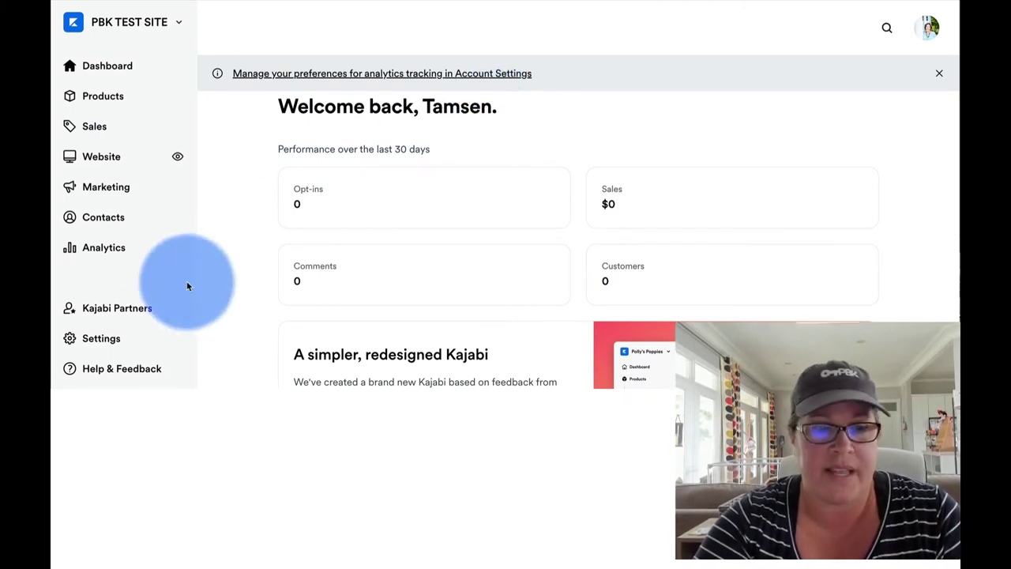
Step: Open Kajabi Settings > Site Details and select the word SITE in the PBK TEST SITE title
left_click(115, 342)
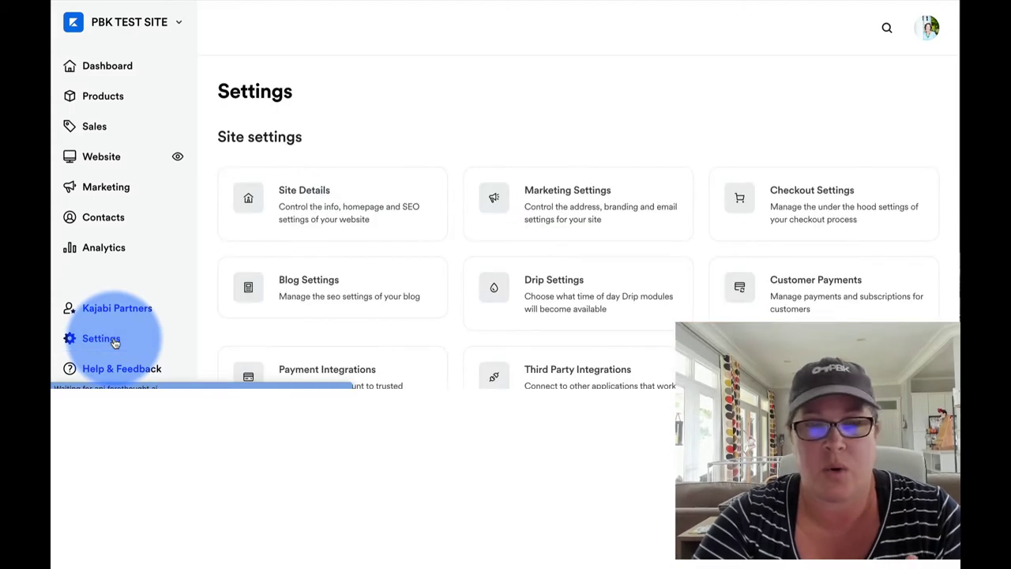
left_click(329, 204)
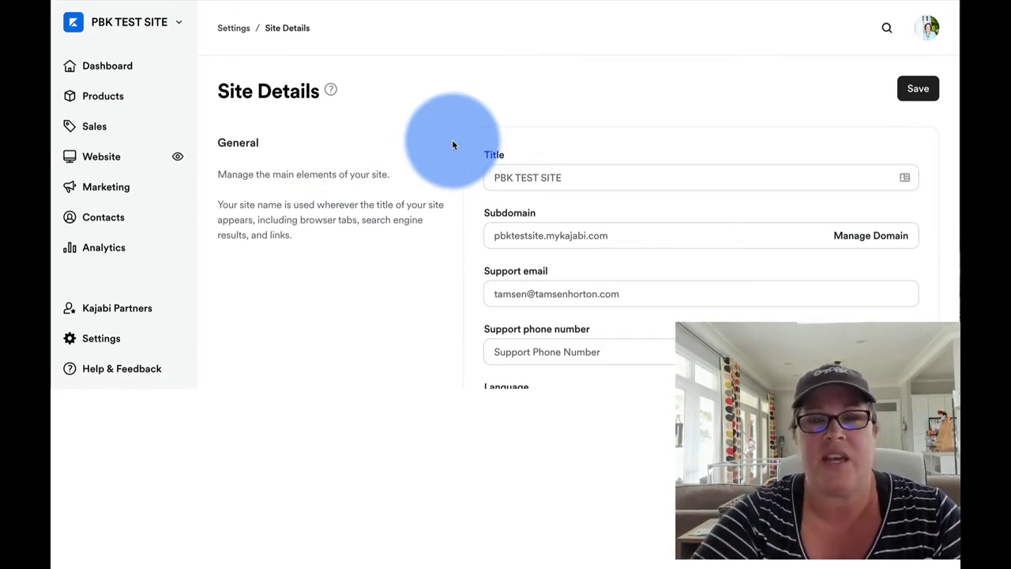
scroll(452, 145, "down", 1)
double_click(587, 130)
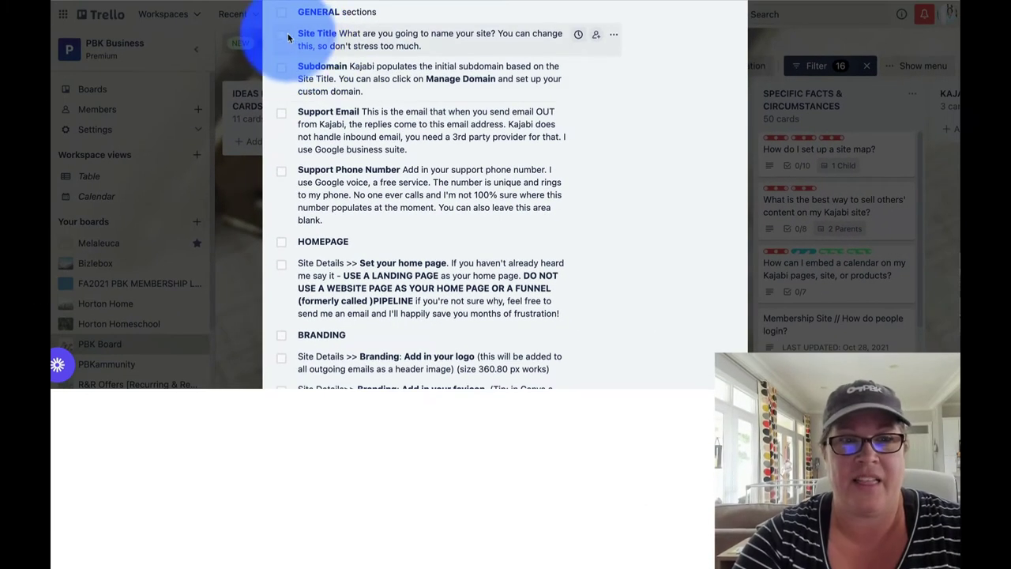
Step: Tick the Site Title item on the Trello Site Details checklist
left_click(281, 36)
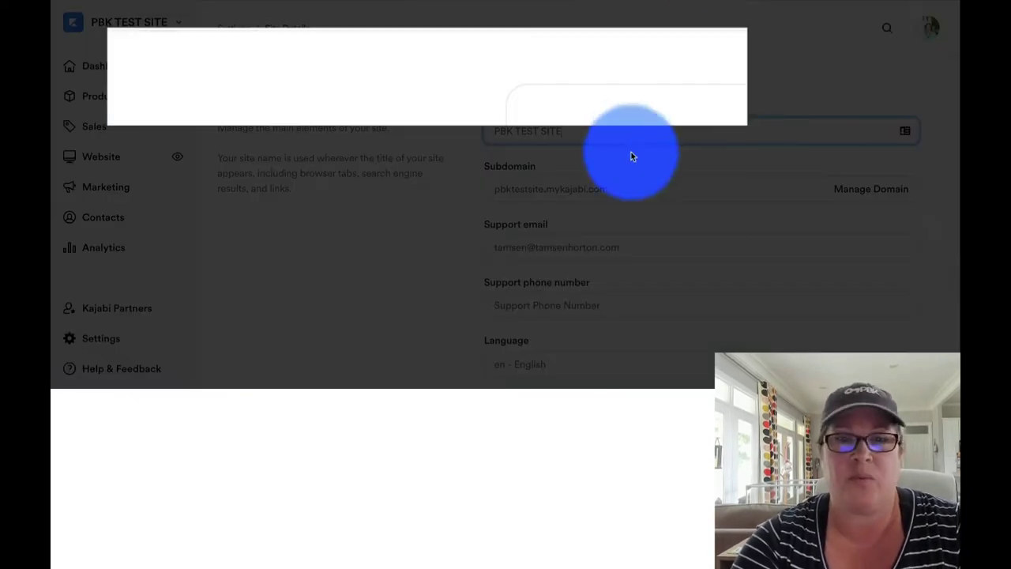
Step: Confirm Domain Settings shows pbktestsite.mykajabi.com connected, then return to Site Details
scroll(629, 157, "down", 1)
scroll(629, 158, "down", 1)
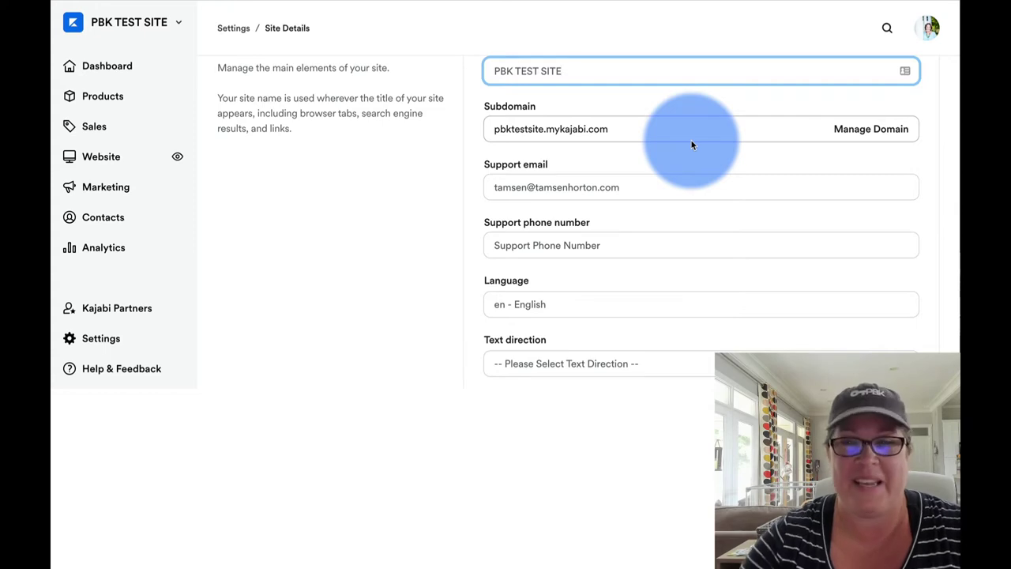
left_click(865, 133)
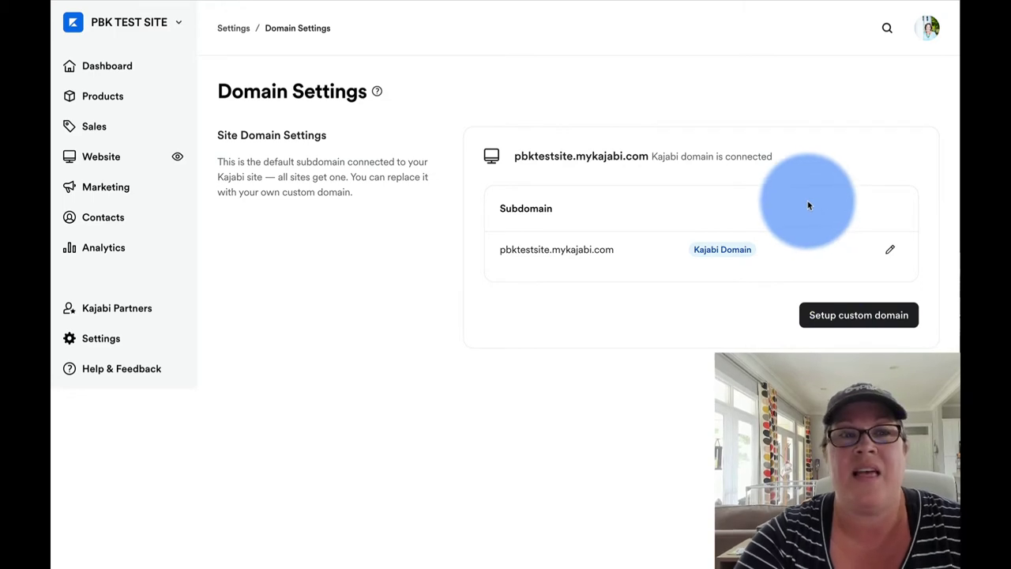
left_click(234, 29)
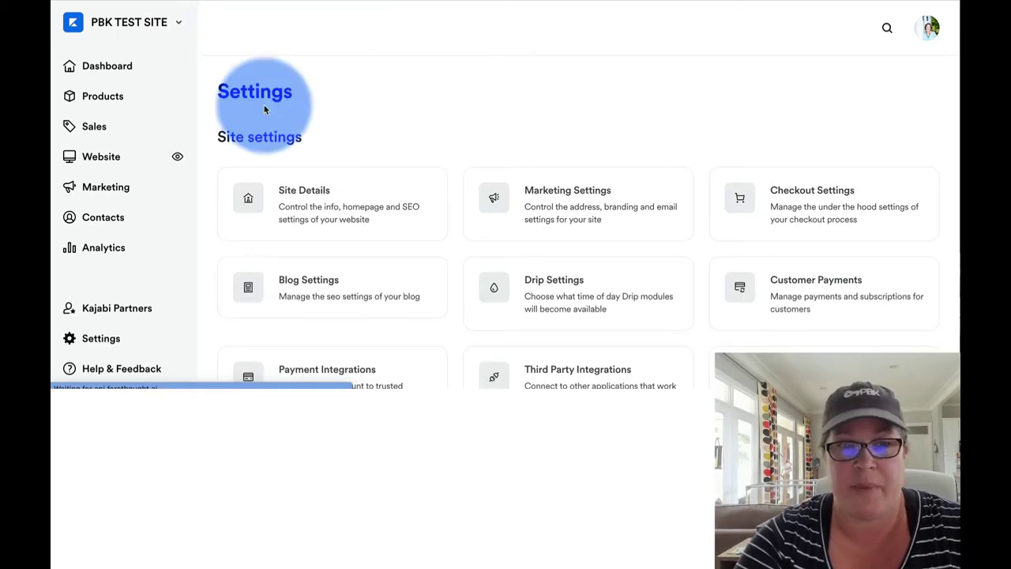
left_click(308, 205)
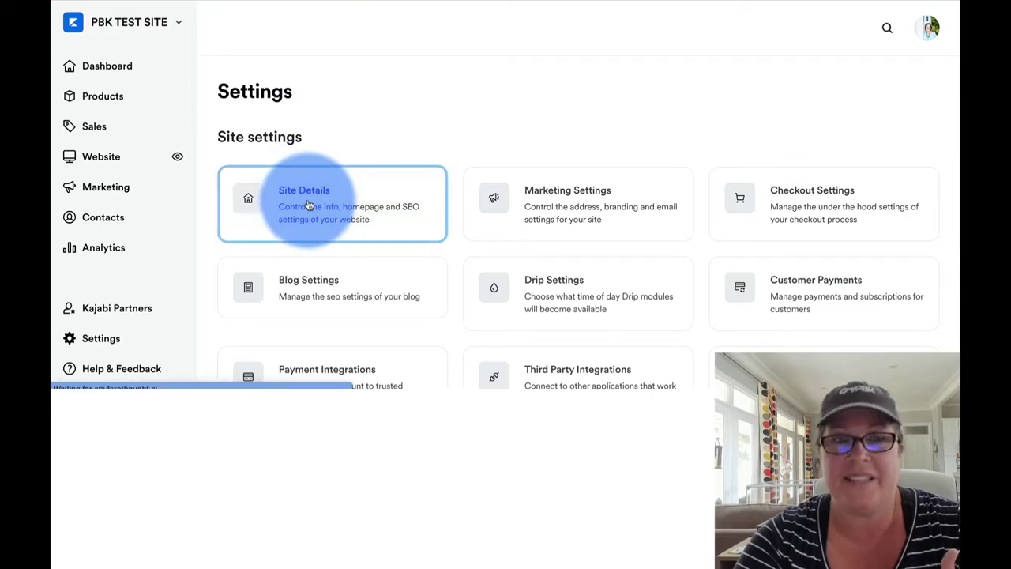
scroll(708, 153, "down", 1)
Step: Tick the Subdomain item in Trello, then click into Kajabi's Support email field
left_click(796, 1)
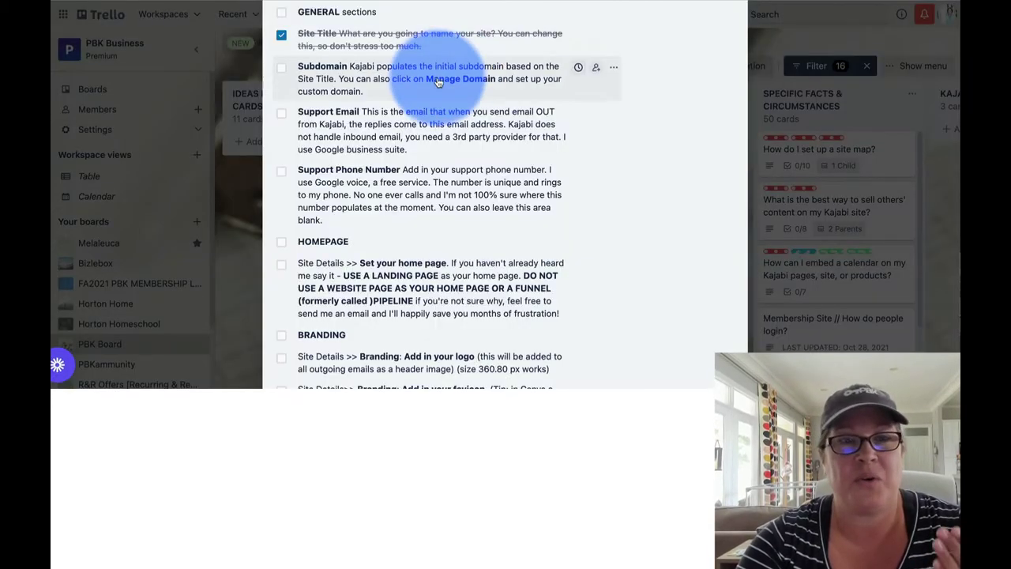
left_click(282, 69)
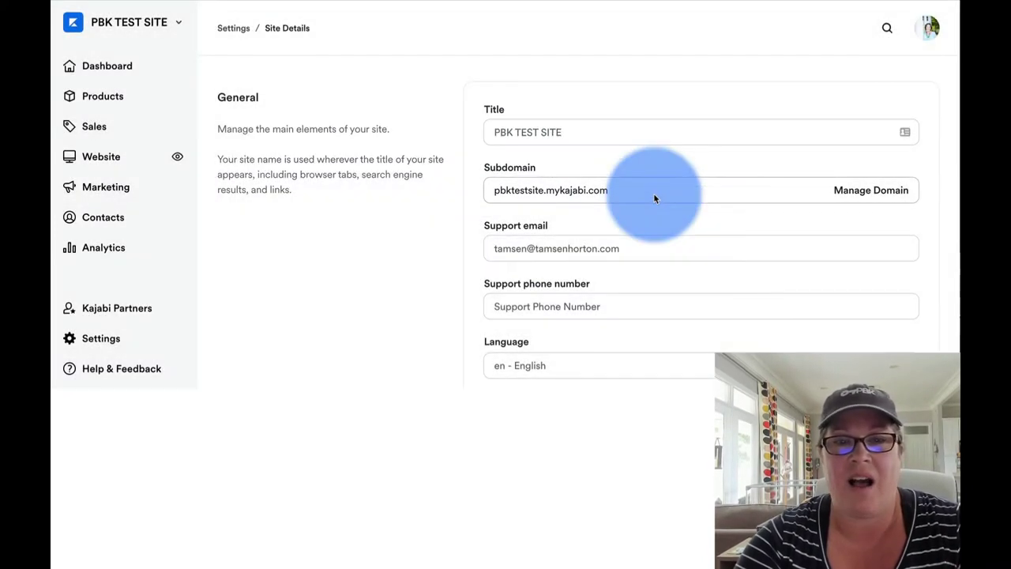
scroll(654, 197, "down", 1)
left_click(654, 197)
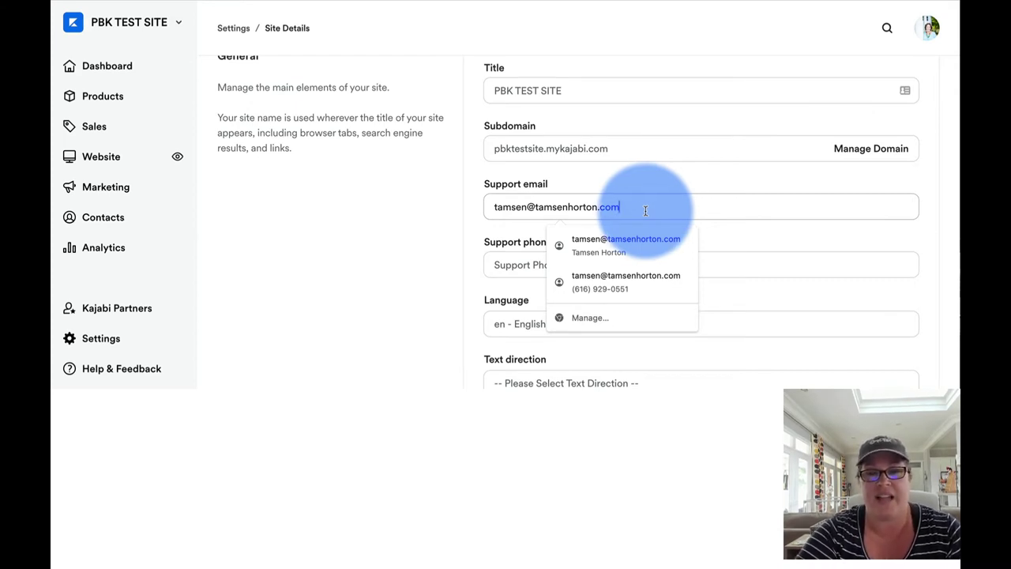
Step: Keep the existing support email and tick Support Email on the Trello checklist
left_click(476, 225)
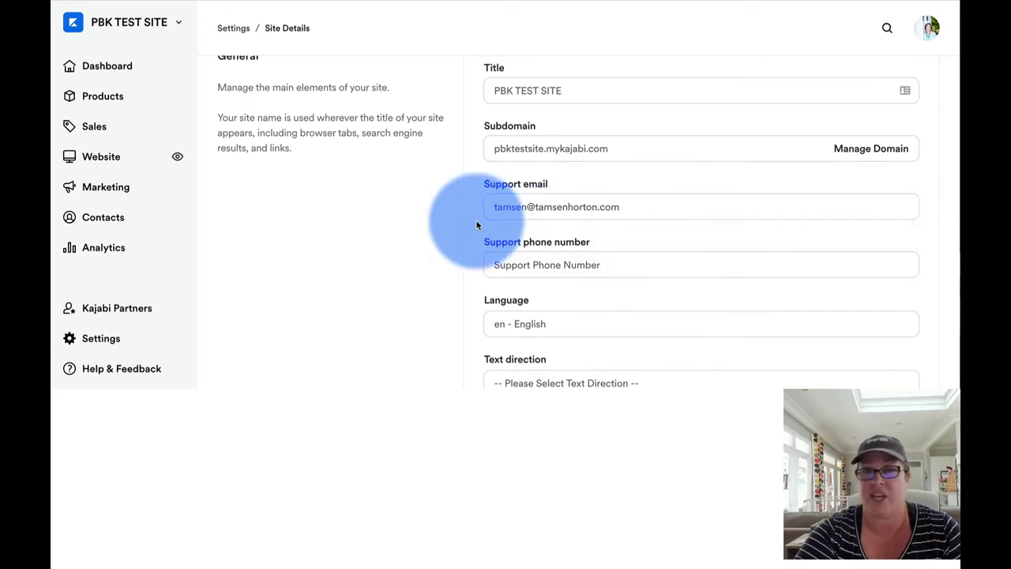
scroll(476, 225, "down", 1)
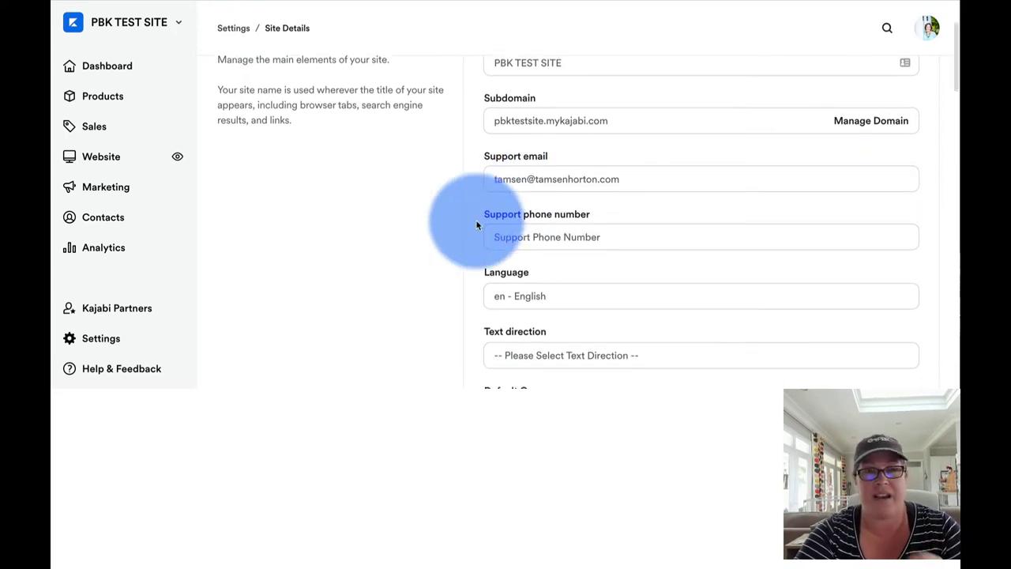
scroll(477, 225, "down", 1)
left_click(611, 199)
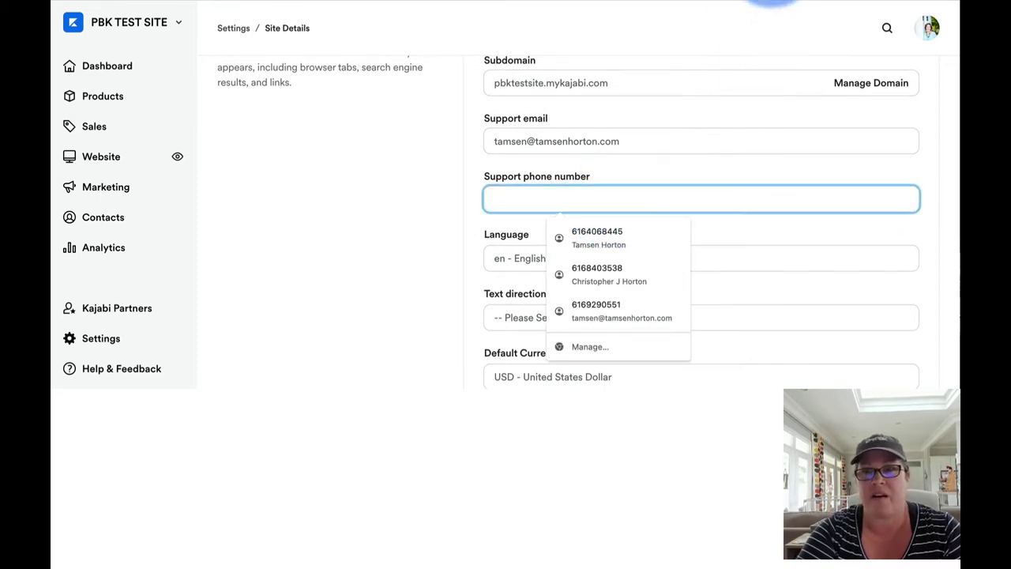
left_click(749, 1)
left_click(282, 114)
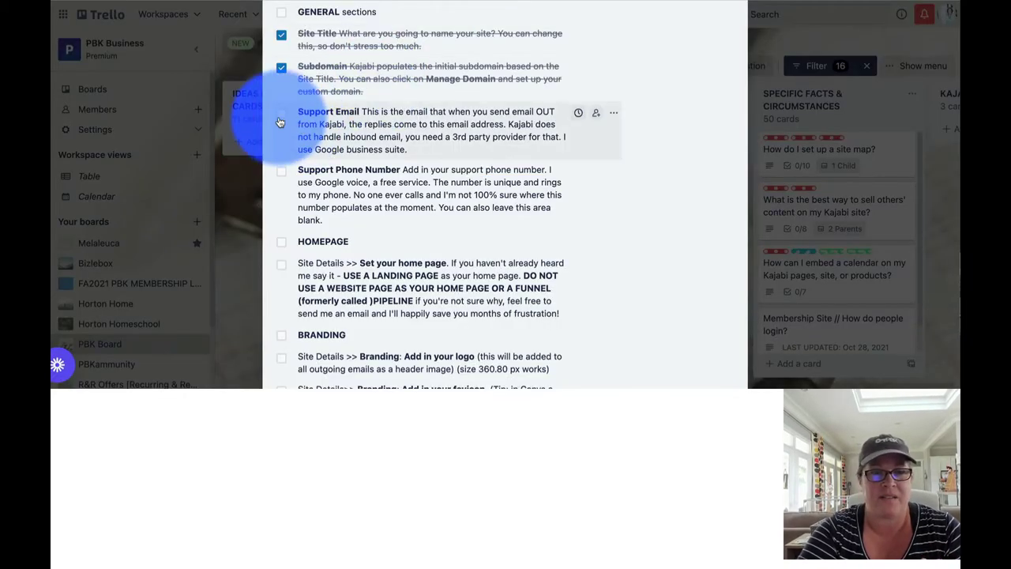
left_click(666, 1)
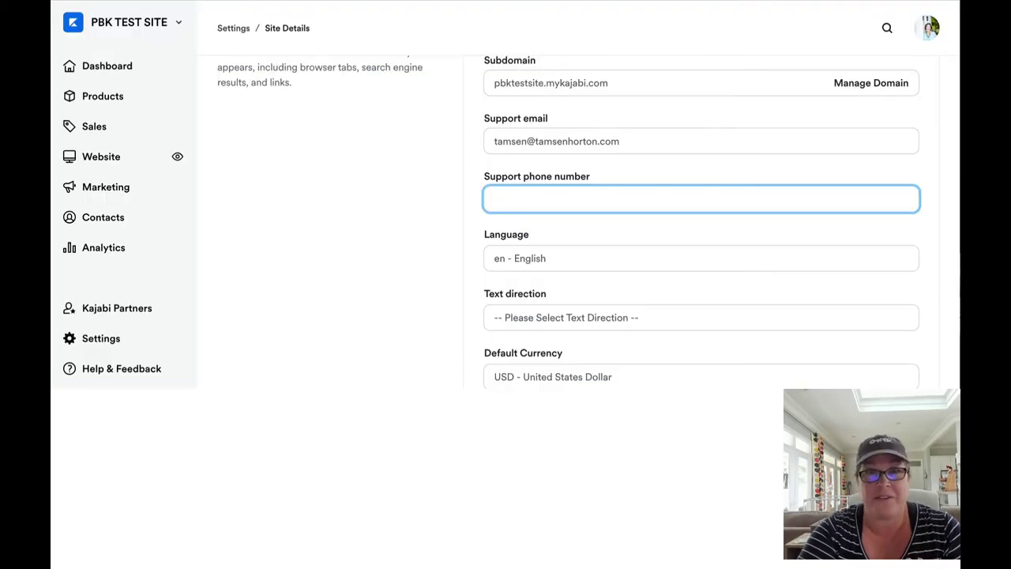
Step: Enter the support phone number in Kajabi's Support phone number field, accepting the autofill suggestion
left_click(630, 97)
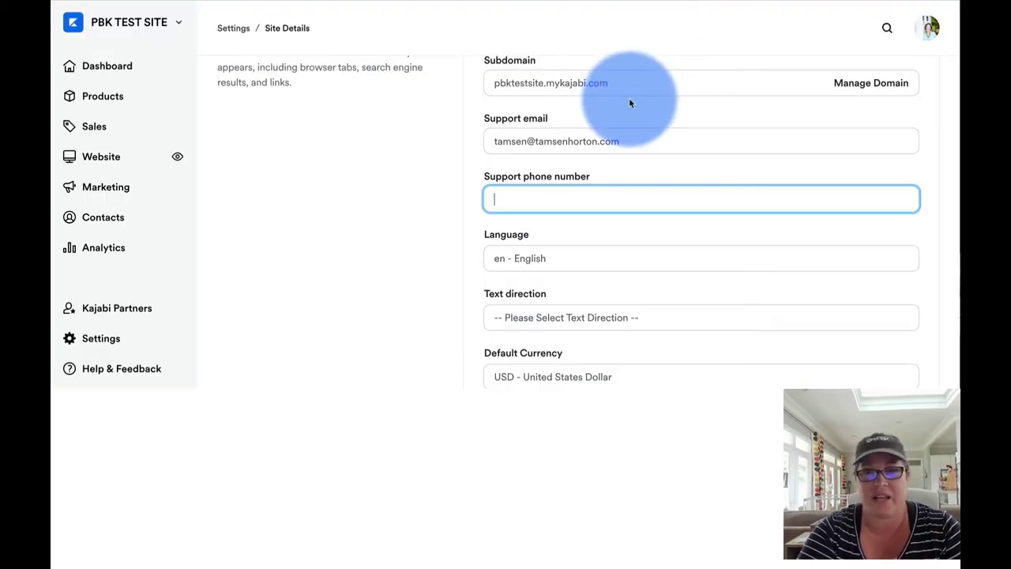
left_click(573, 199)
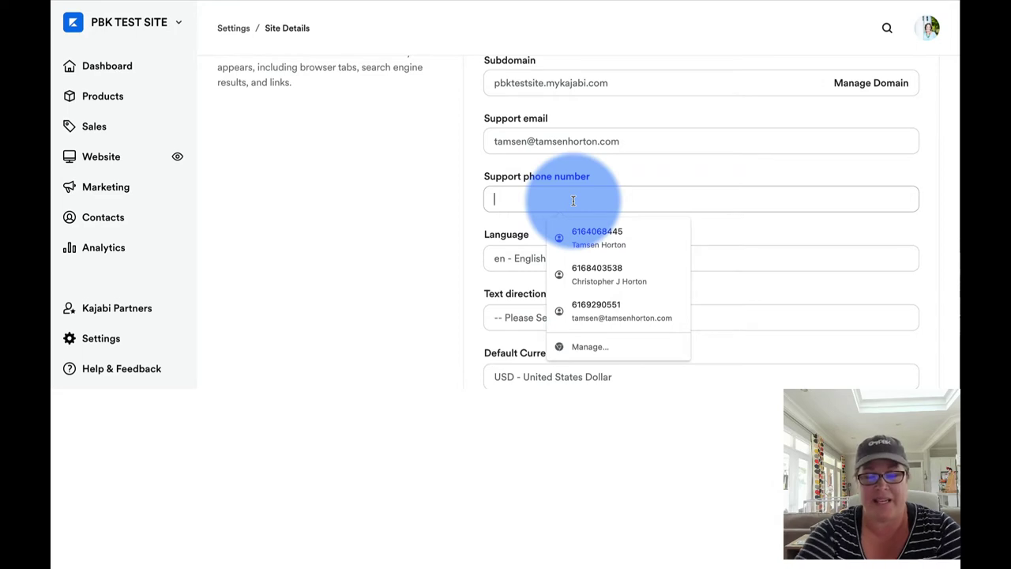
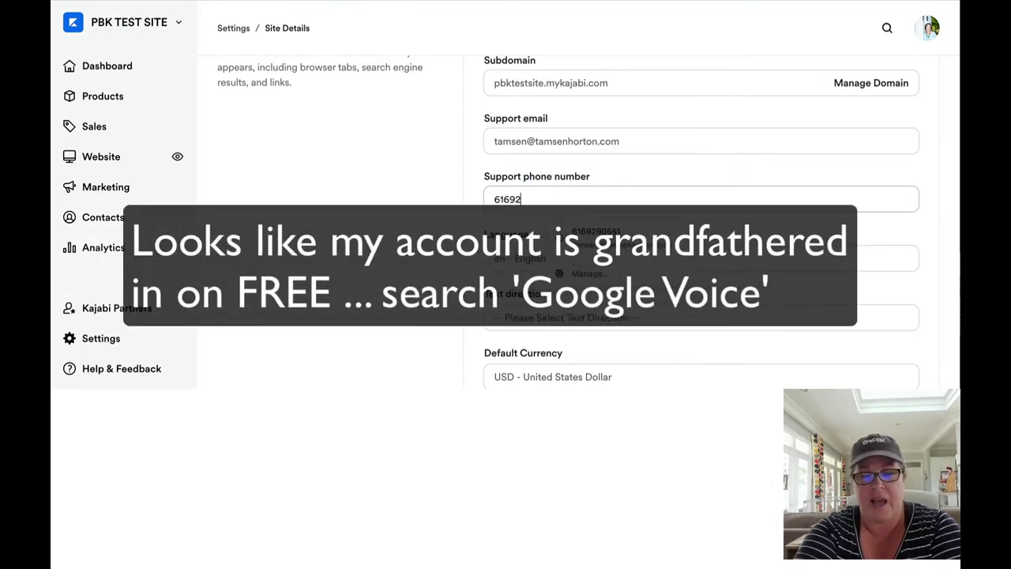
left_click(501, 226)
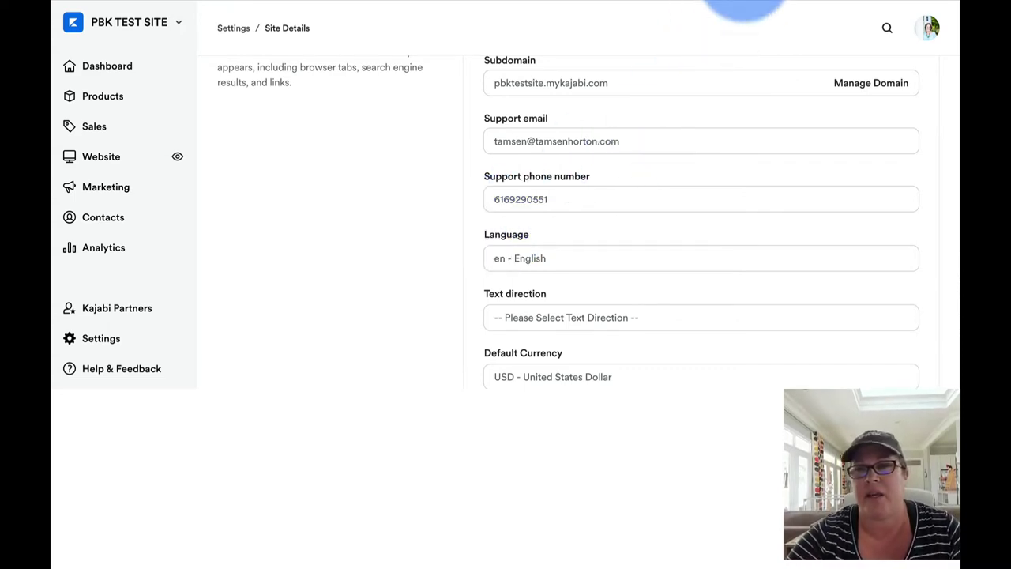
Step: Save Site Details at the bottom of the page, getting the 'Site was successfully updated' notice
scroll(751, 81, "down", 5)
scroll(751, 81, "down", 15)
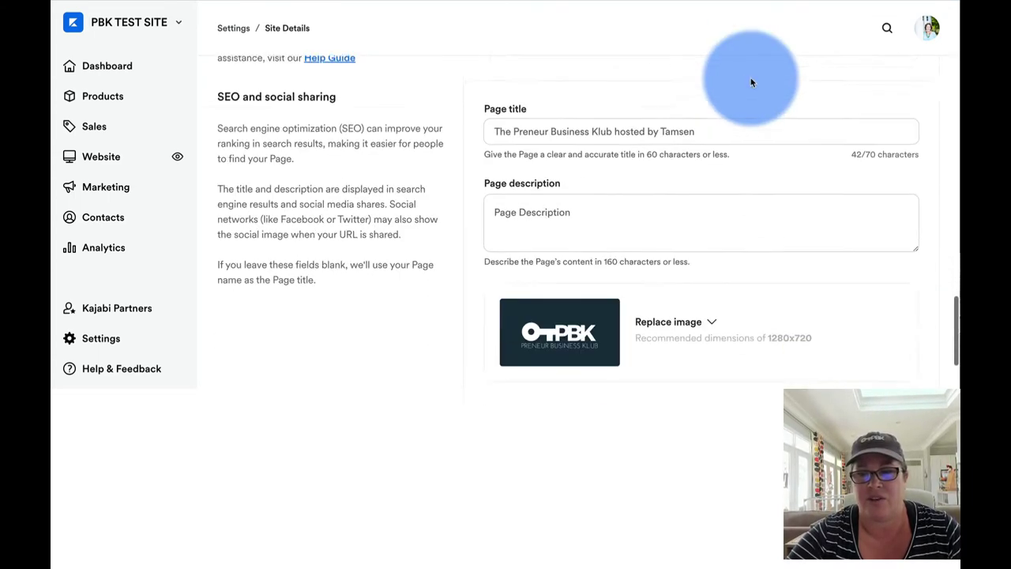
left_click(917, 360)
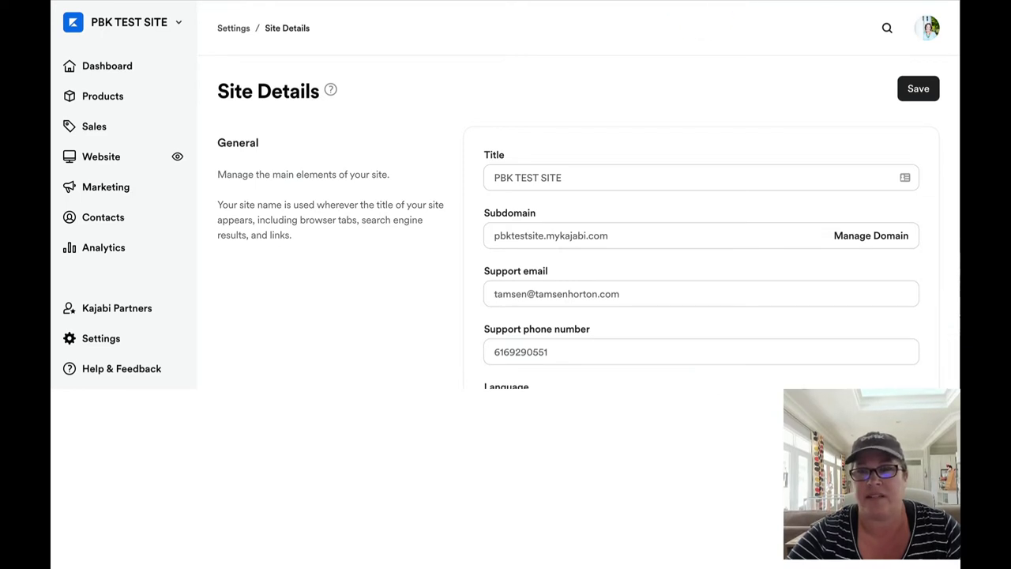
Step: Tick the Support Phone Number item on the Trello card's checklist
key("ctrl+Tab")
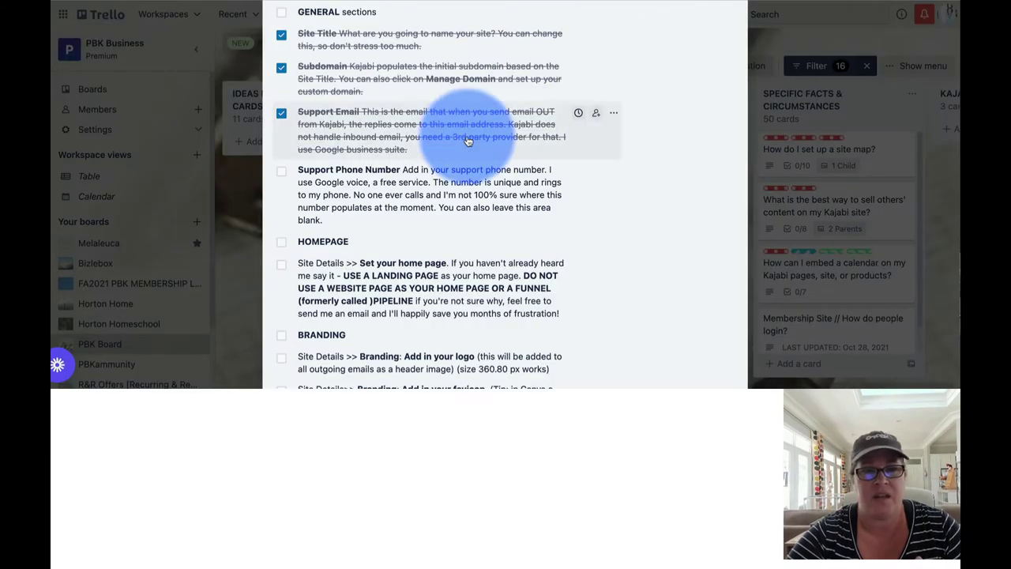
left_click(282, 172)
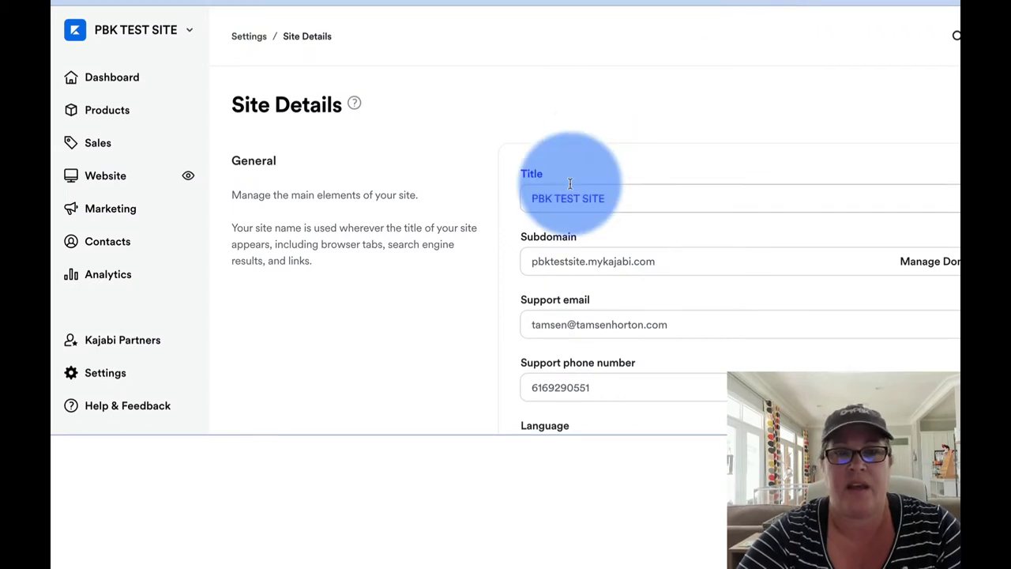
Step: Scroll to the Homepage section and show its four choices, leaving Show a Landing Page selected
scroll(567, 181, "down", 5)
scroll(570, 187, "down", 3)
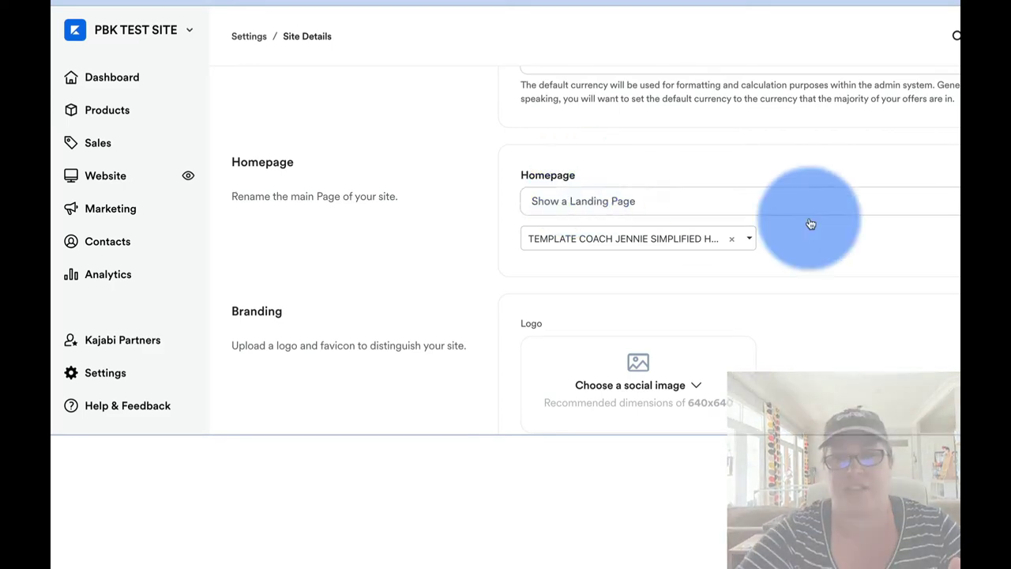
left_click(898, 203)
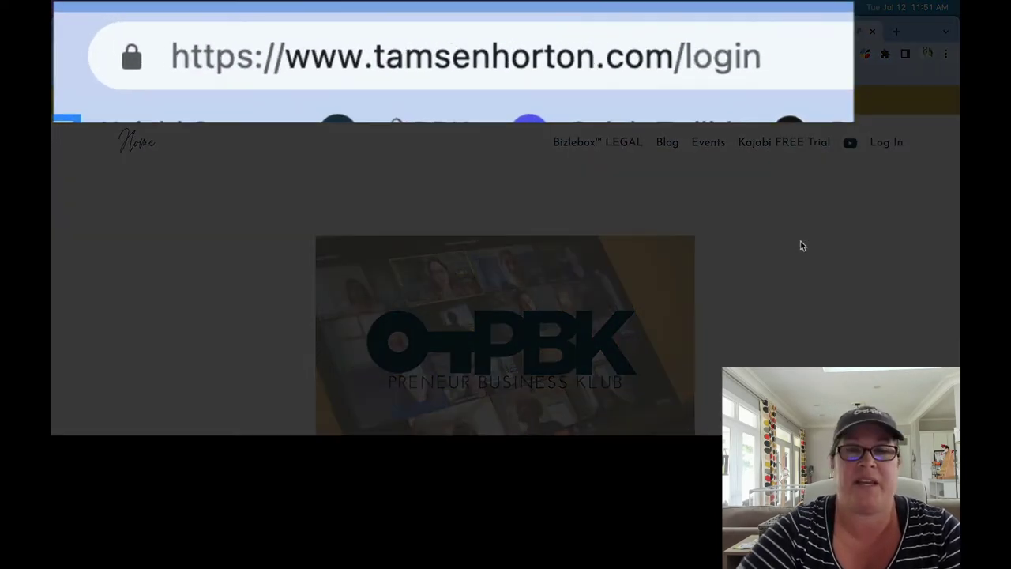
Step: Log in to the live member site and dismiss the save-password prompt
scroll(800, 245, "down", 2)
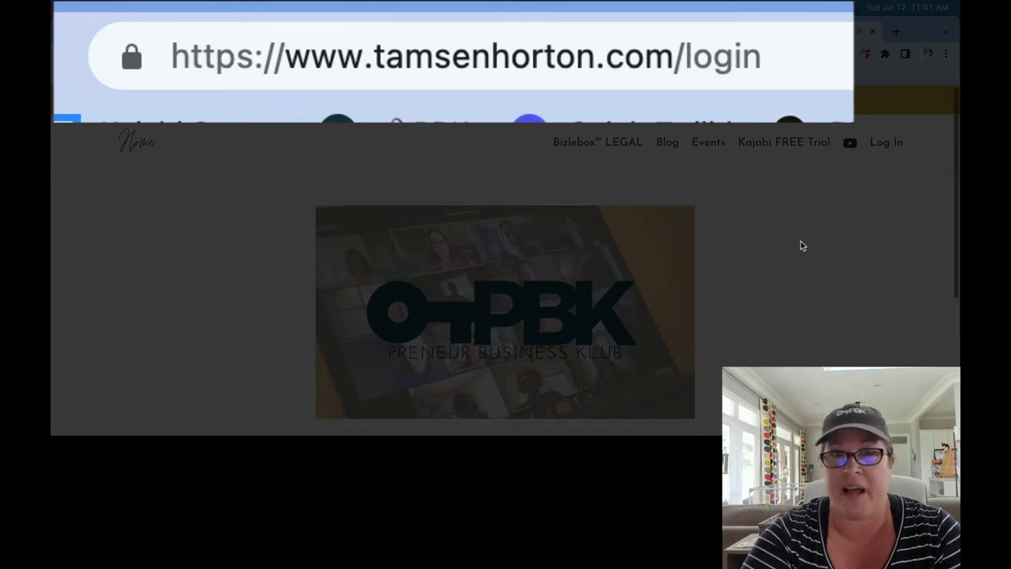
scroll(800, 245, "down", 3)
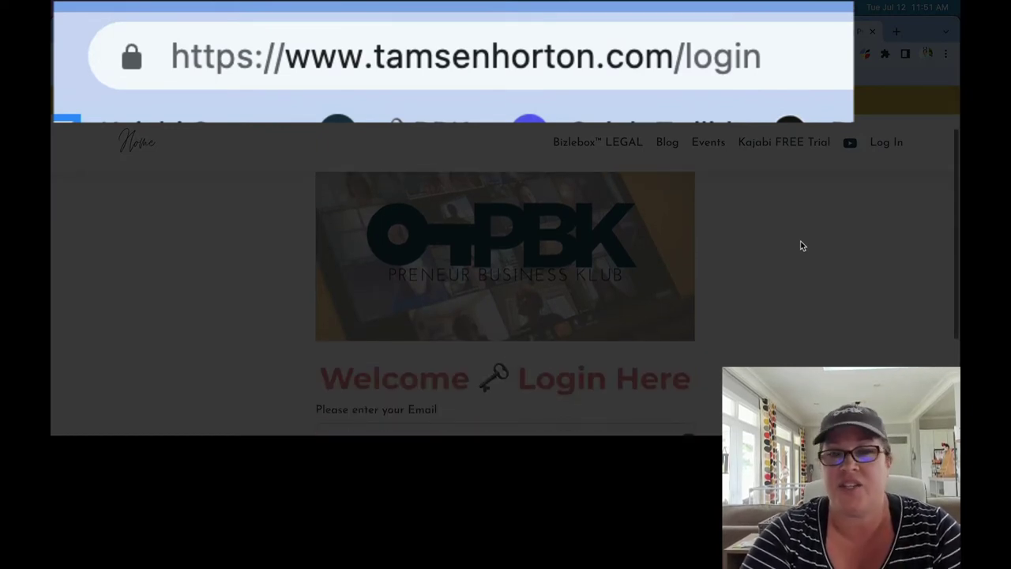
scroll(800, 246, "down", 2)
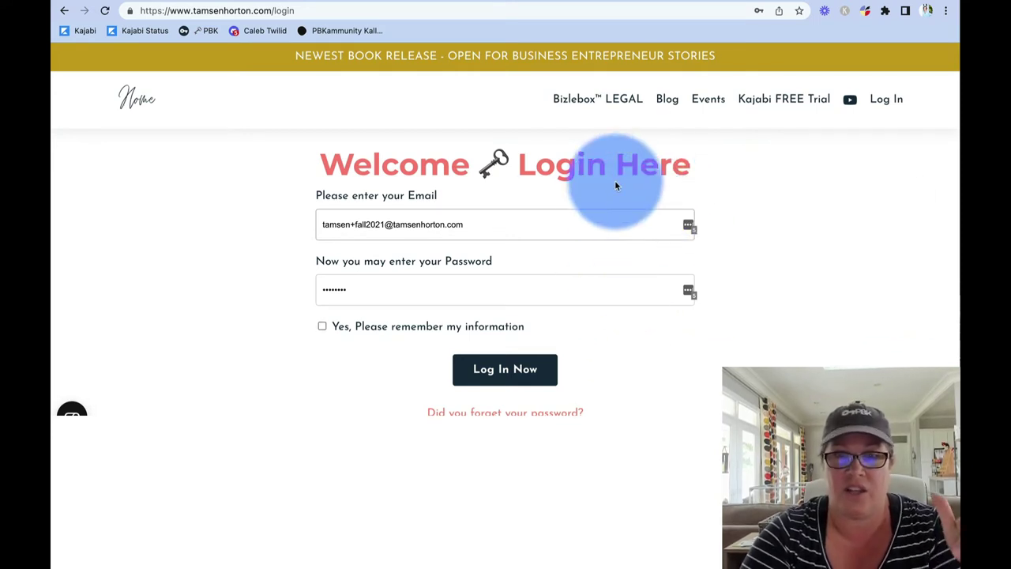
left_click(511, 376)
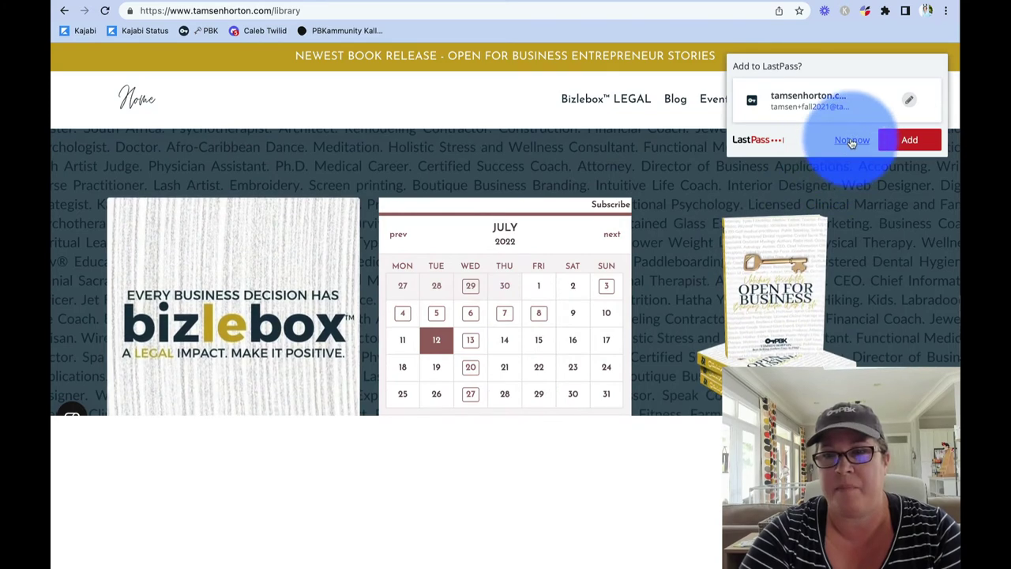
left_click(851, 141)
Step: Scroll through the library page's calendar, events and PBK Product Library
scroll(652, 248, "down", 3)
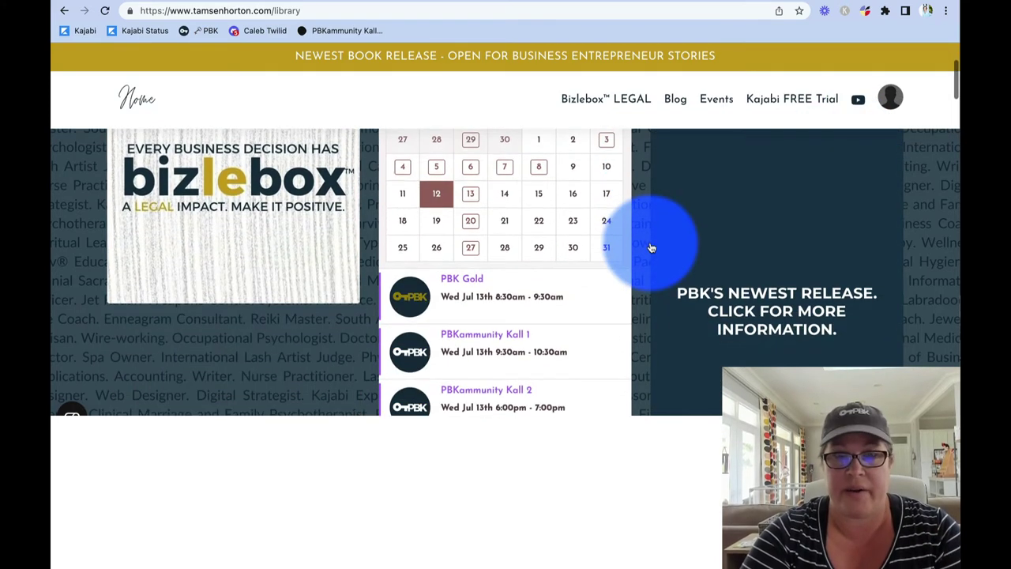
scroll(652, 248, "down", 1)
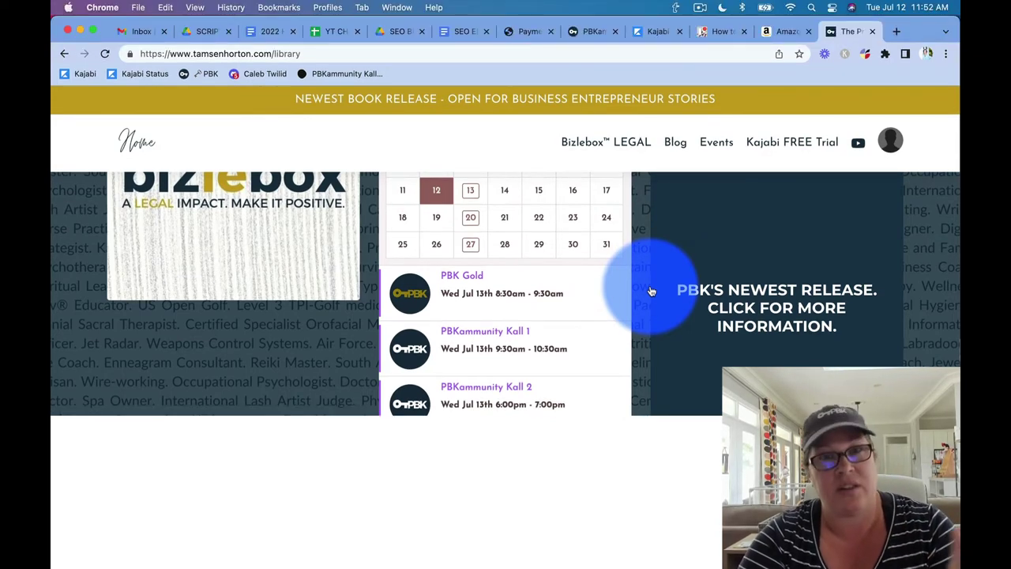
scroll(651, 292, "down", 3)
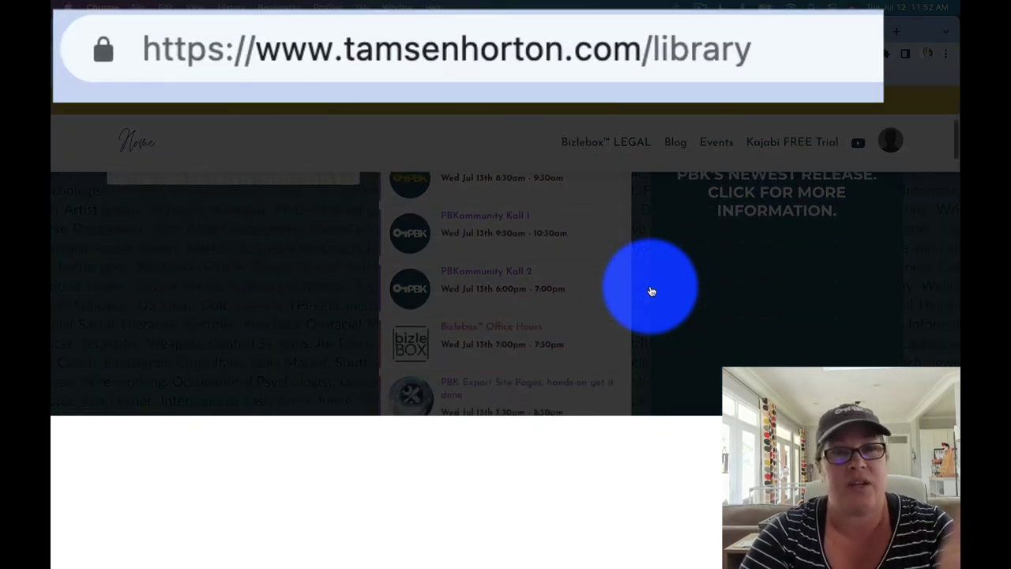
scroll(652, 291, "down", 3)
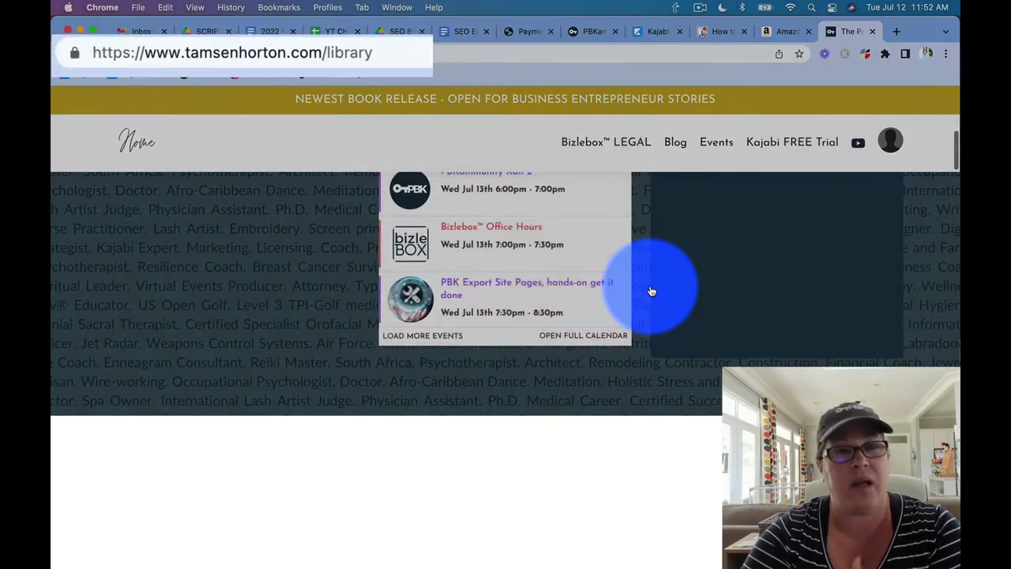
scroll(651, 292, "down", 4)
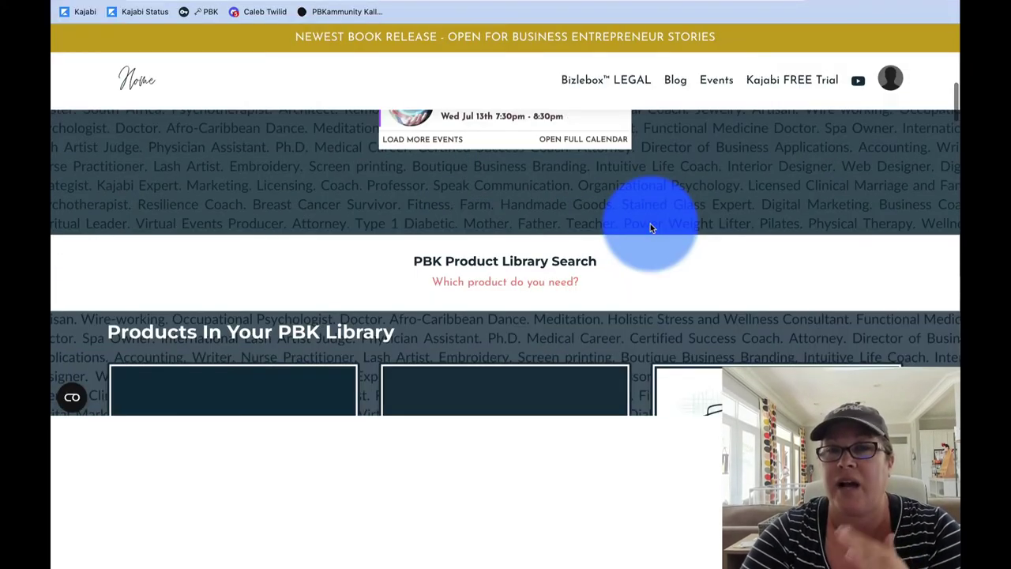
scroll(649, 227, "down", 2)
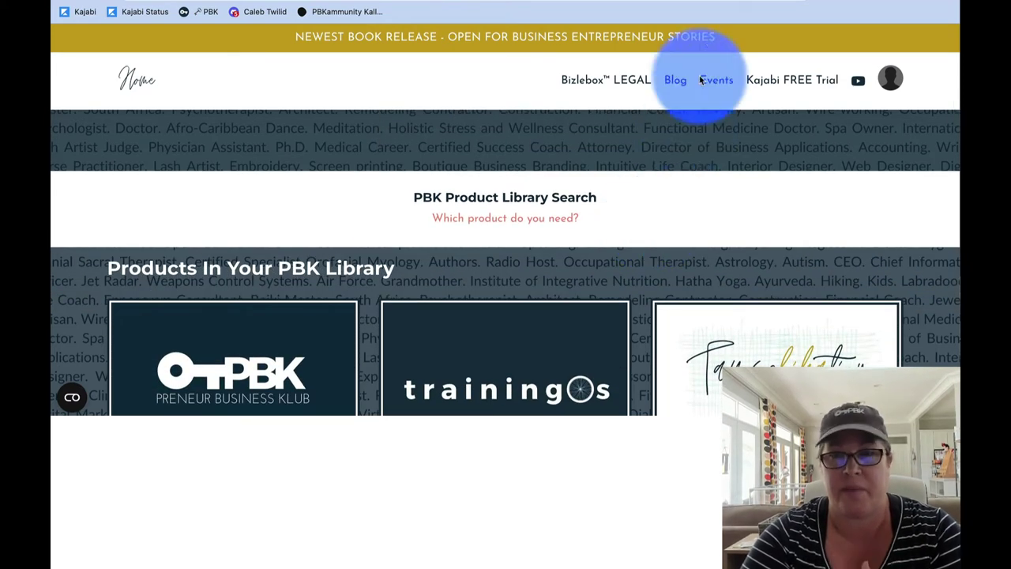
left_click(722, 3)
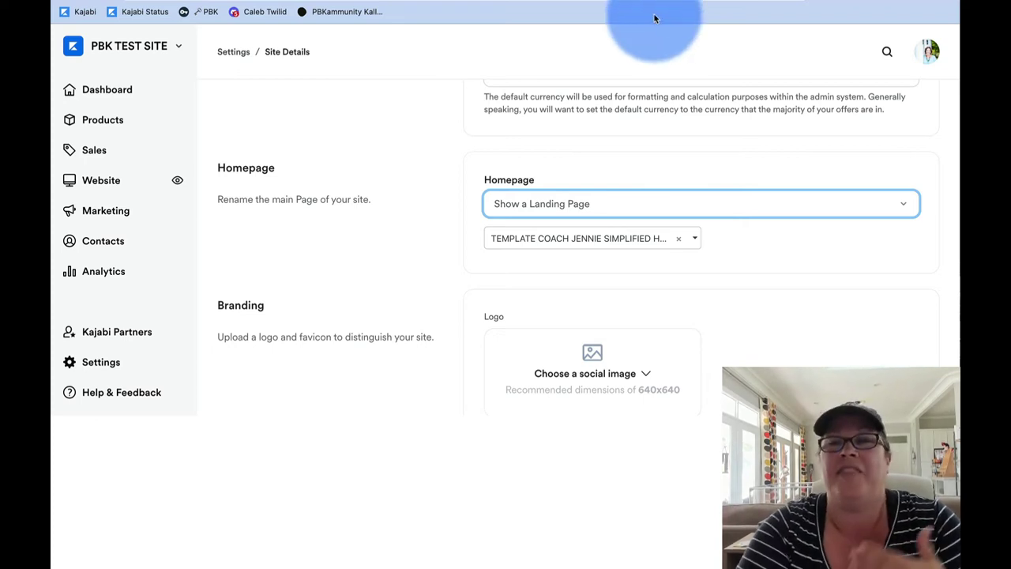
left_click(908, 207)
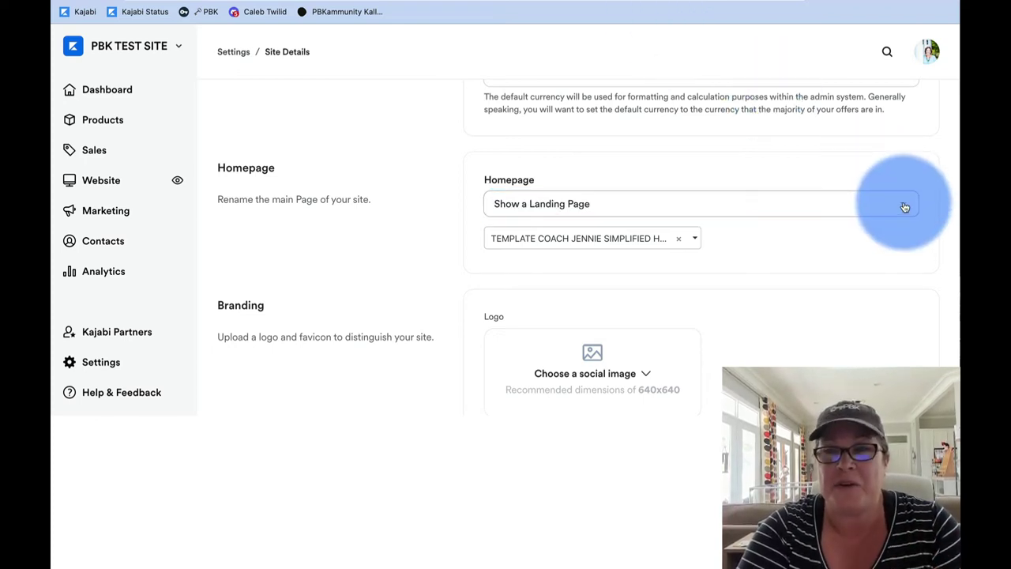
left_click(905, 206)
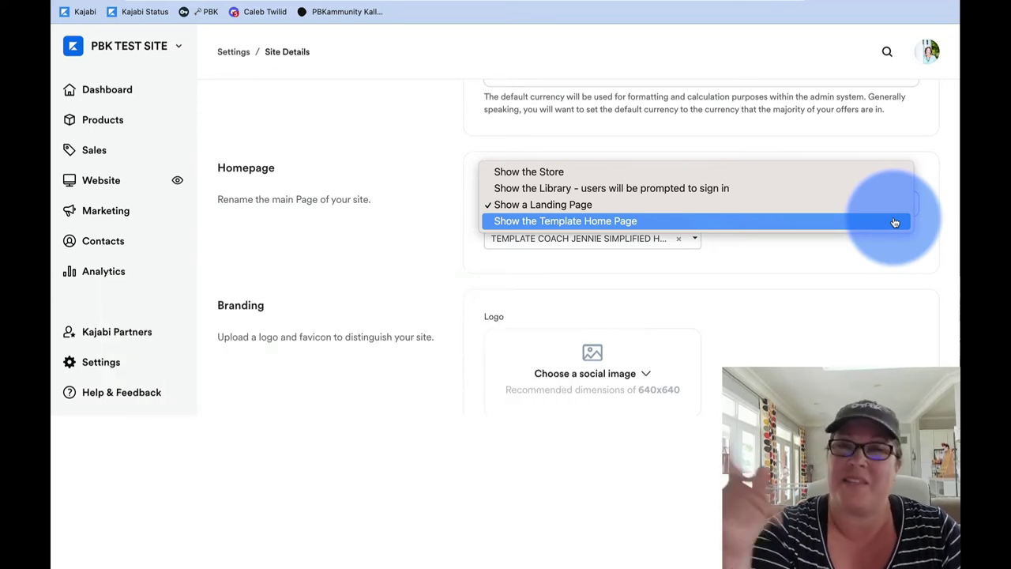
left_click(809, 205)
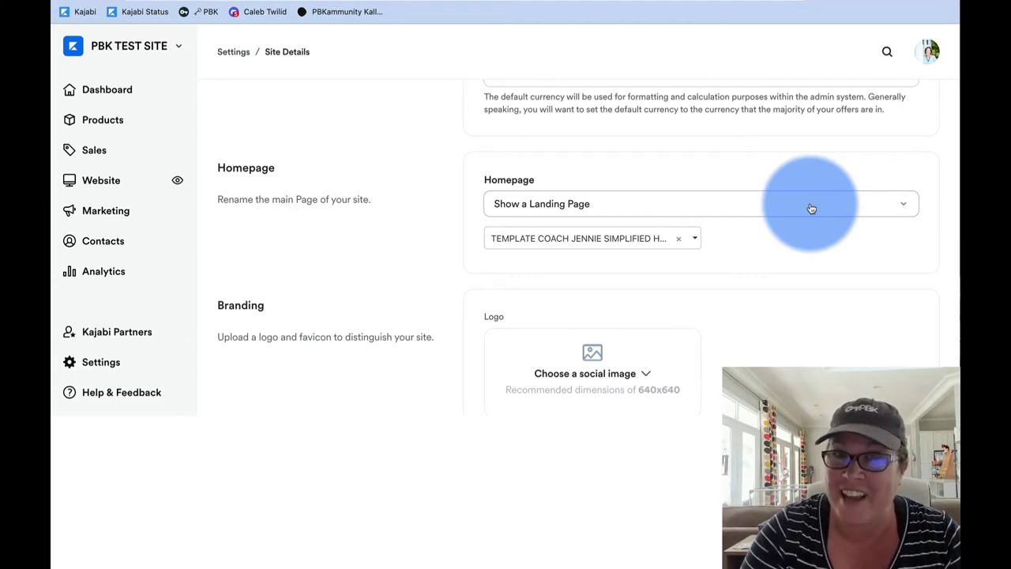
Step: Tick the Set your home page item on the Trello checklist
scroll(730, 140, "down", 5)
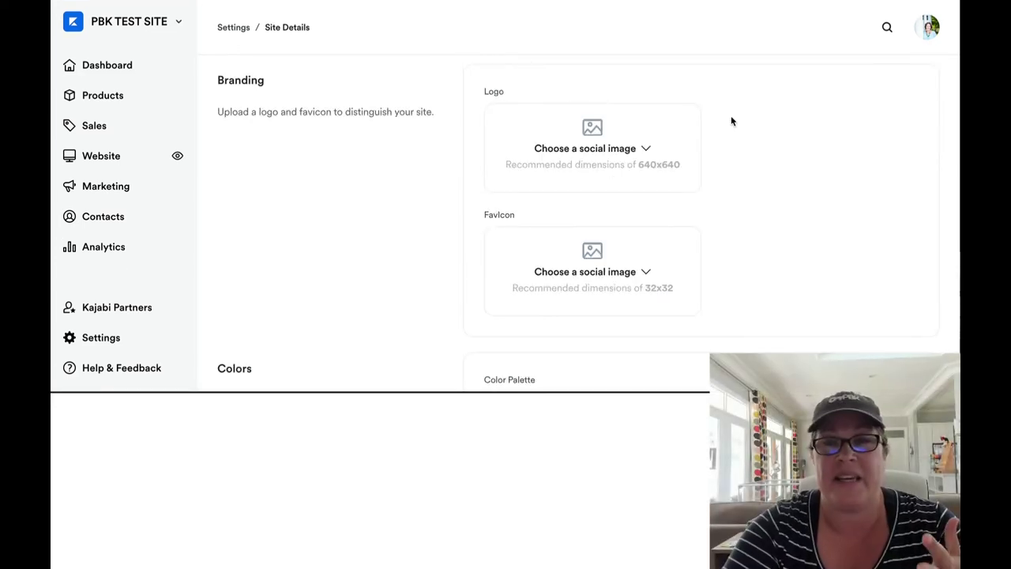
left_click(721, 0)
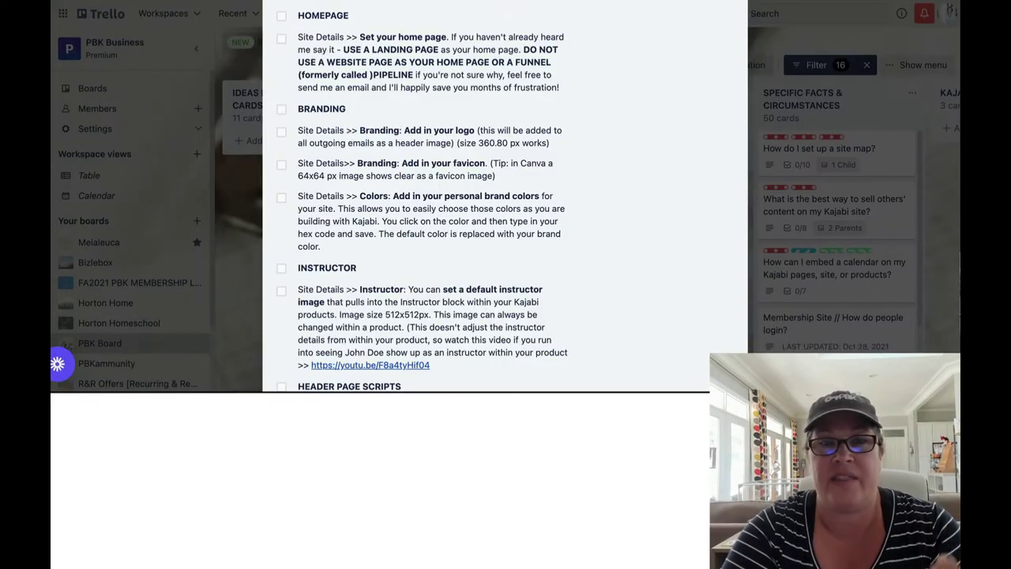
left_click(282, 39)
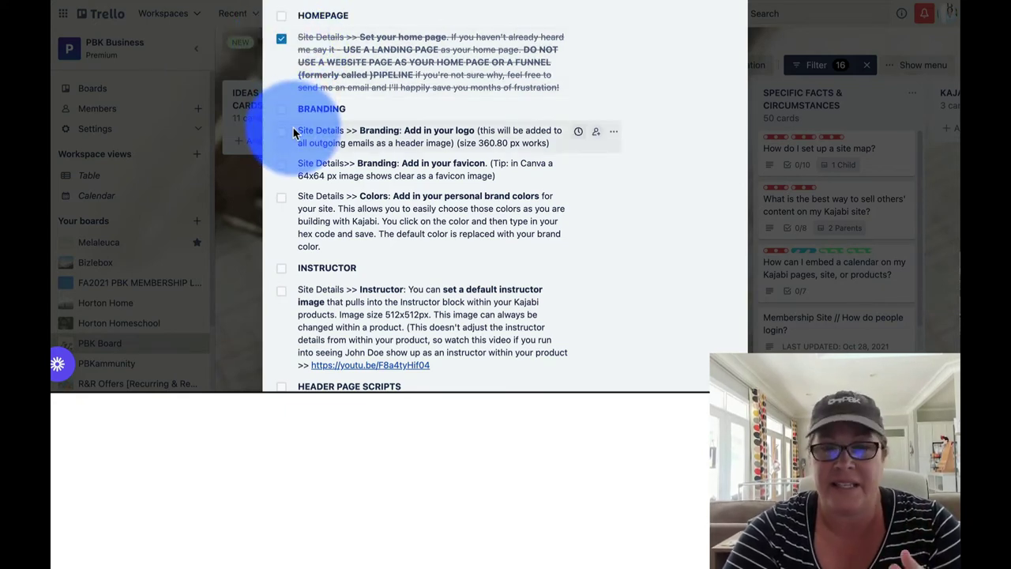
Step: Open Marketing's saved email templates and scroll through them
scroll(293, 132, "down", 1)
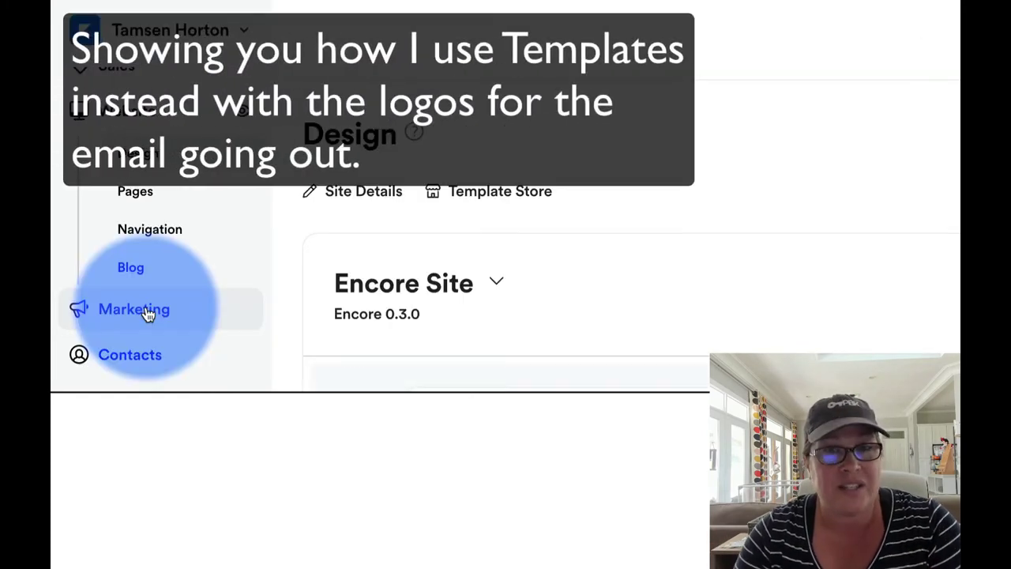
left_click(147, 313)
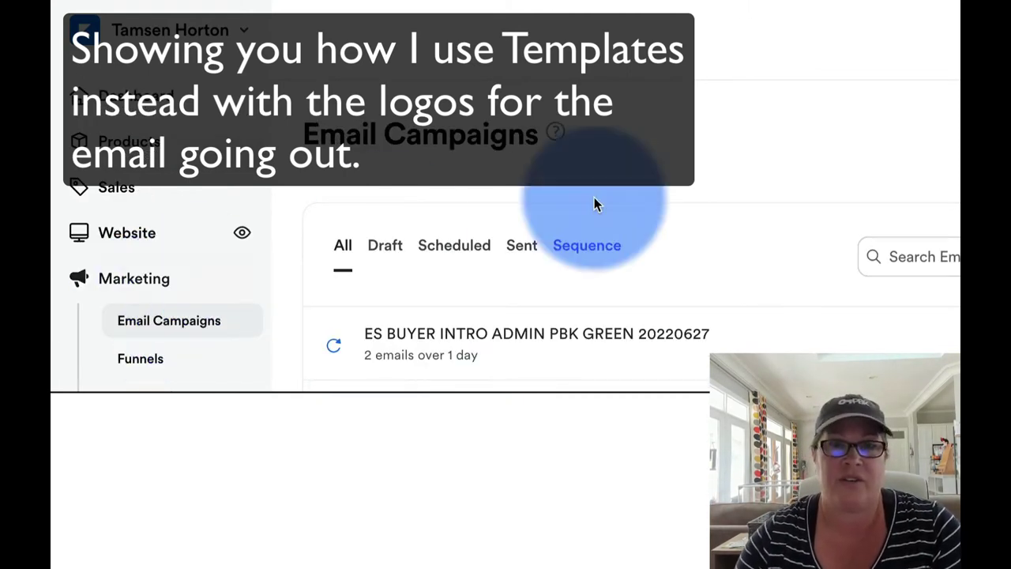
left_click(1010, 137)
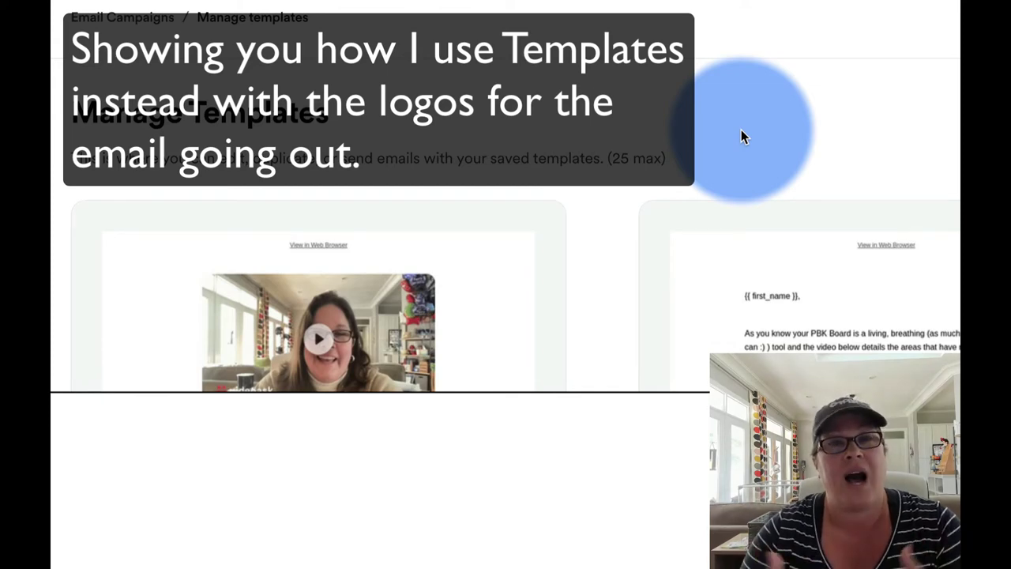
scroll(741, 136, "down", 5)
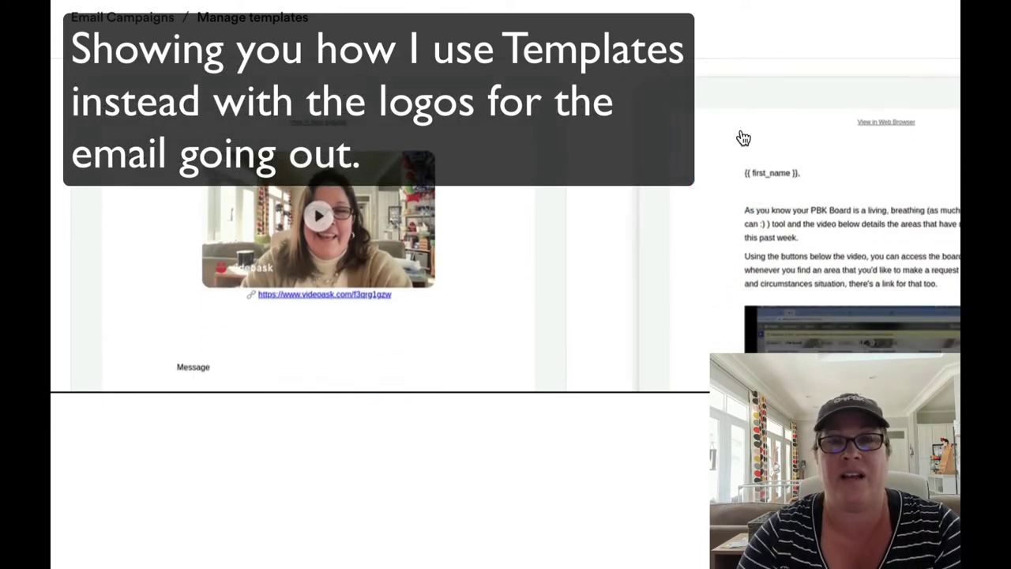
scroll(742, 137, "down", 8)
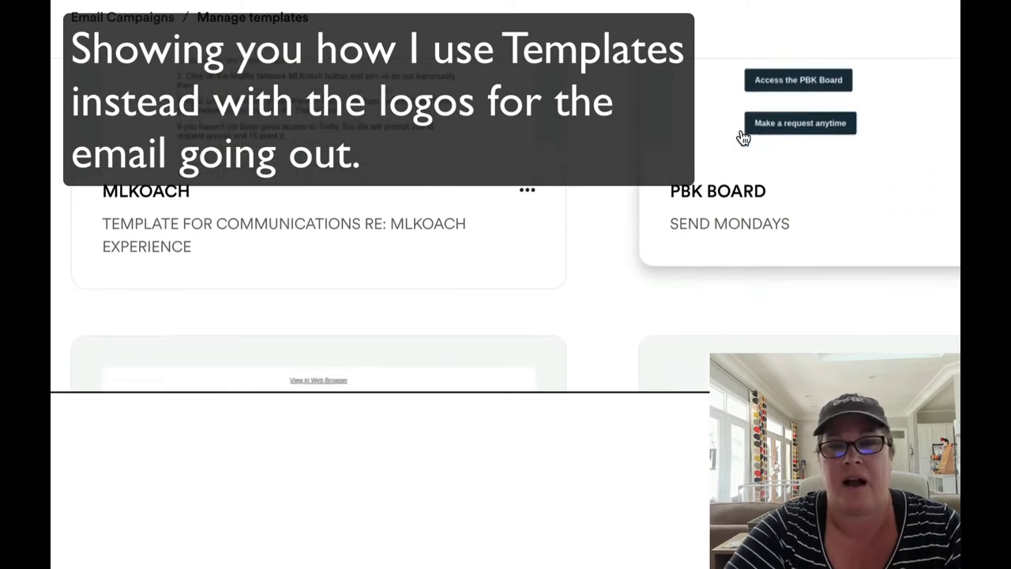
scroll(742, 137, "down", 5)
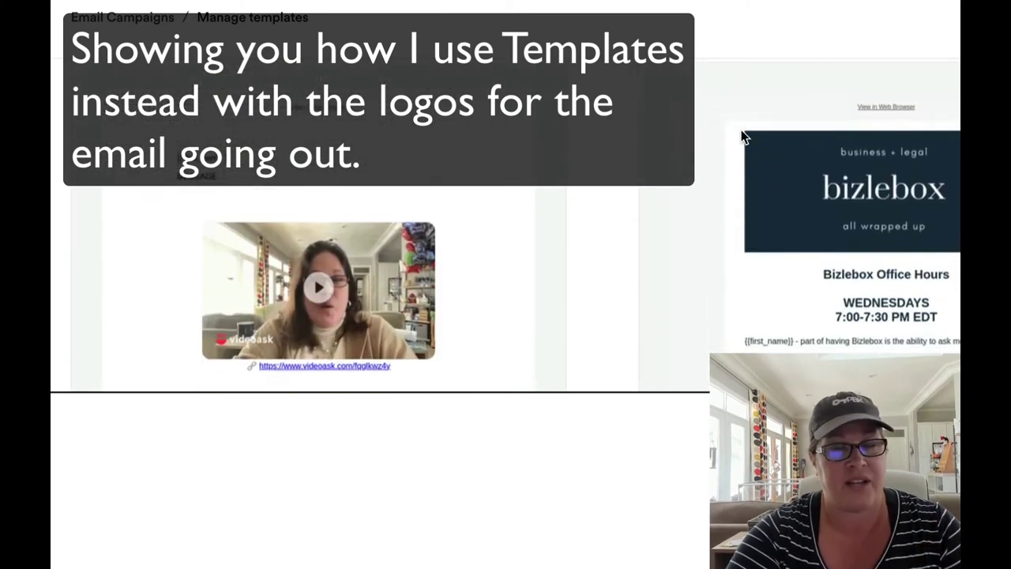
scroll(742, 137, "down", 5)
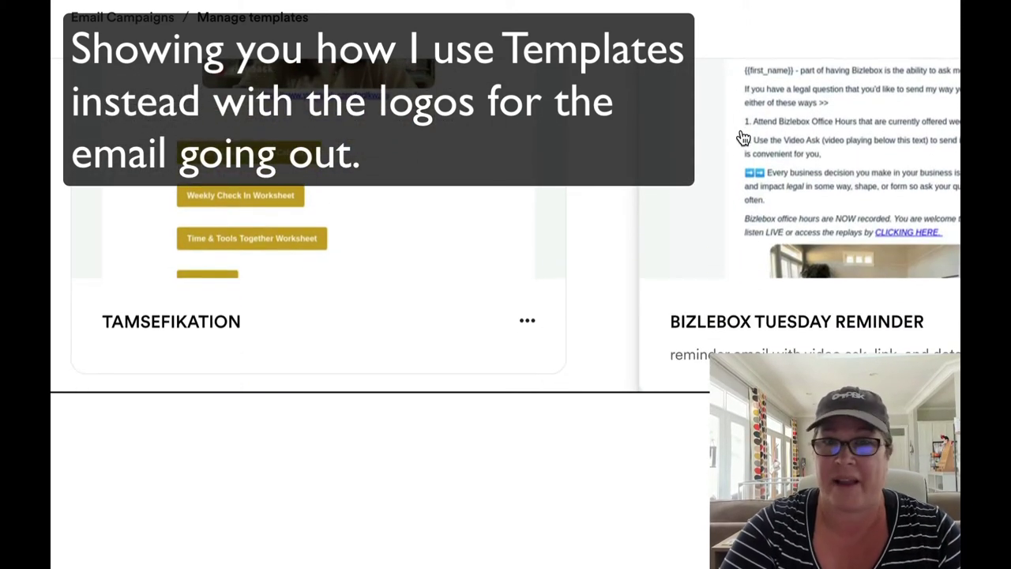
scroll(742, 138, "down", 5)
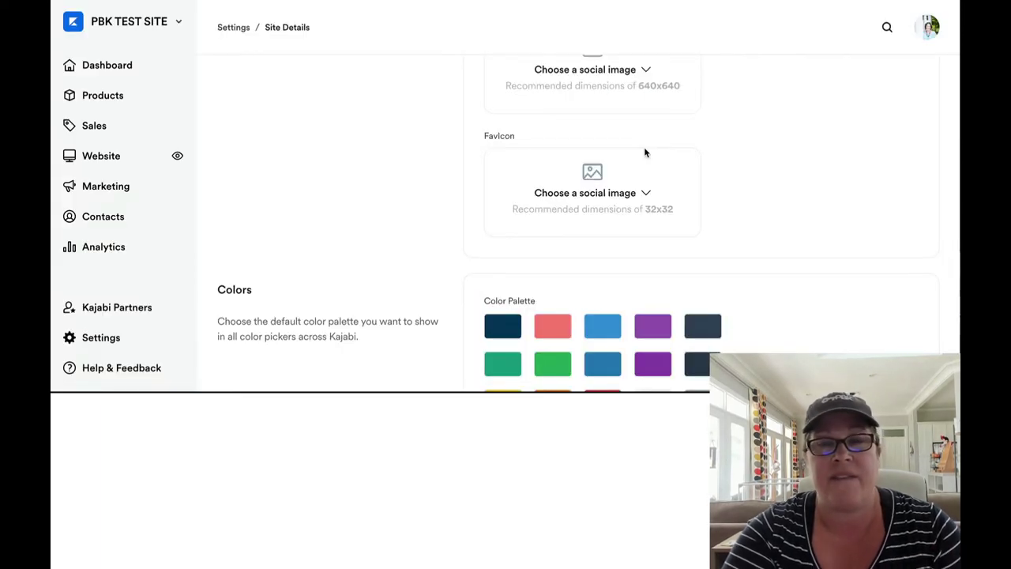
left_click(644, 153)
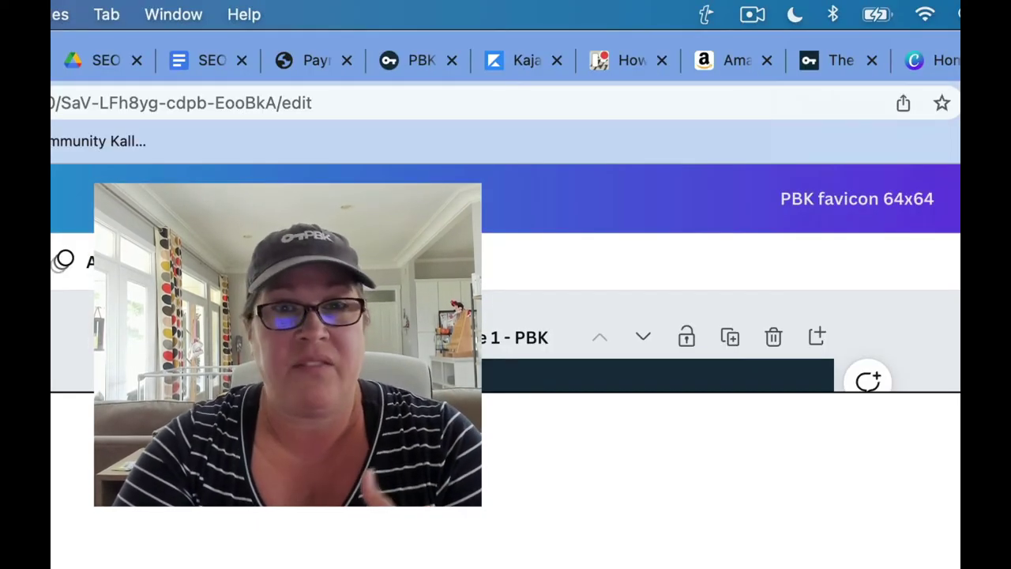
Step: Return from the Canva PBK favicon 64x64 design to Kajabi's Site Details tab
left_click(521, 61)
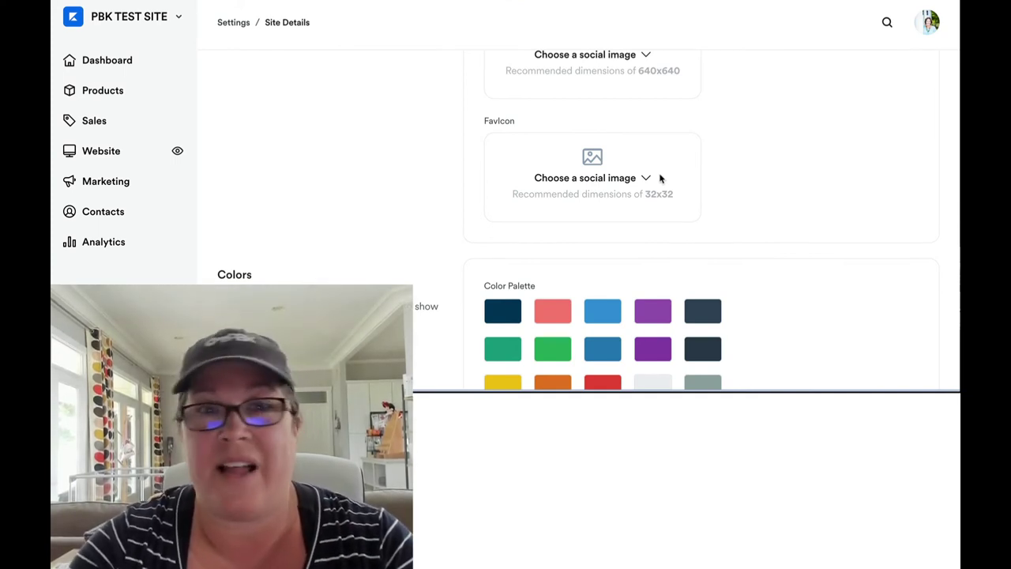
left_click(659, 178)
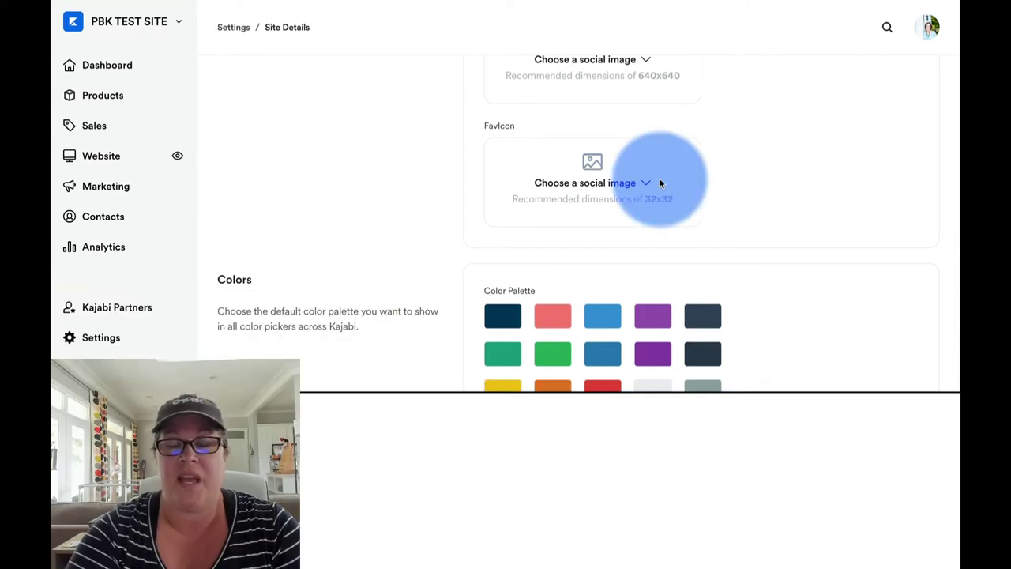
scroll(659, 179, "down", 1)
scroll(661, 183, "down", 3)
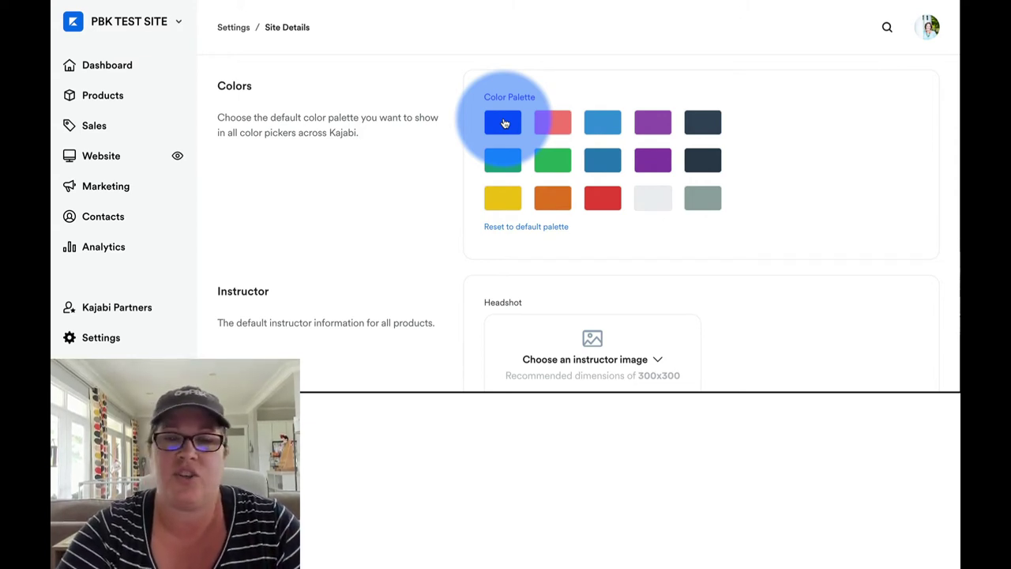
Step: Set the first and yellow palette swatches to #173042, then reset the palette to its defaults
left_click(503, 123)
left_click(588, 291)
type("#17")
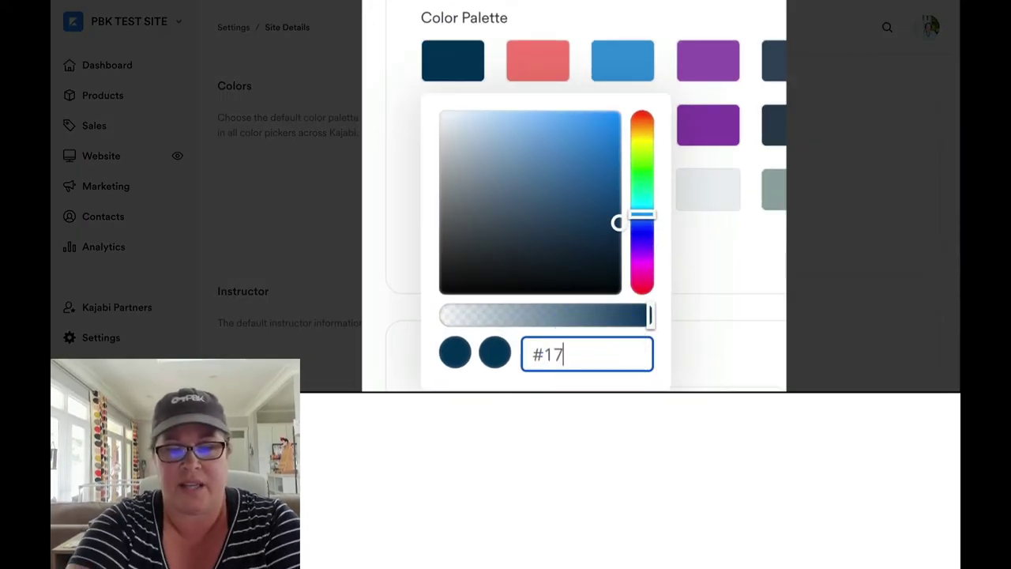
type("3042")
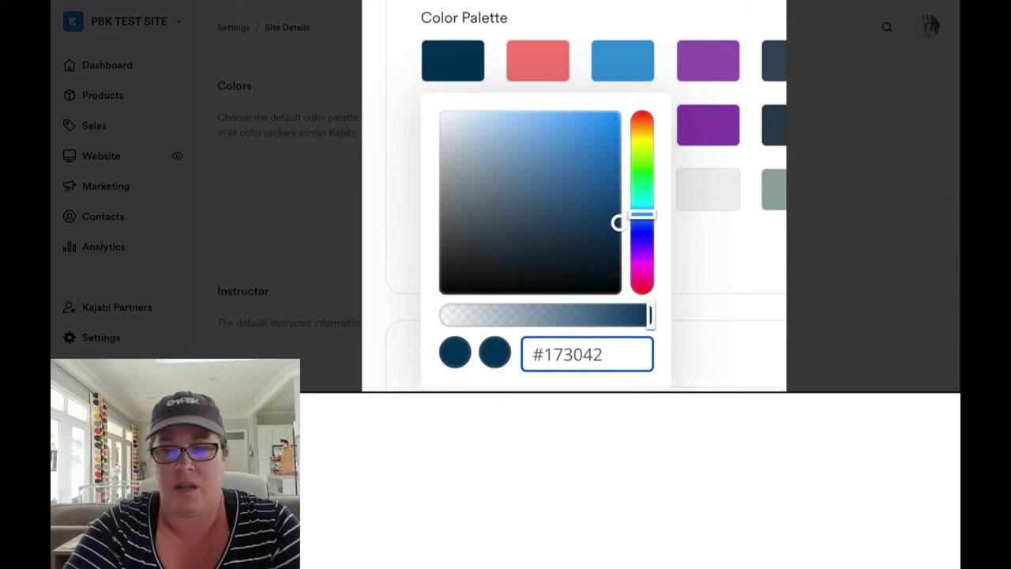
left_click(703, 271)
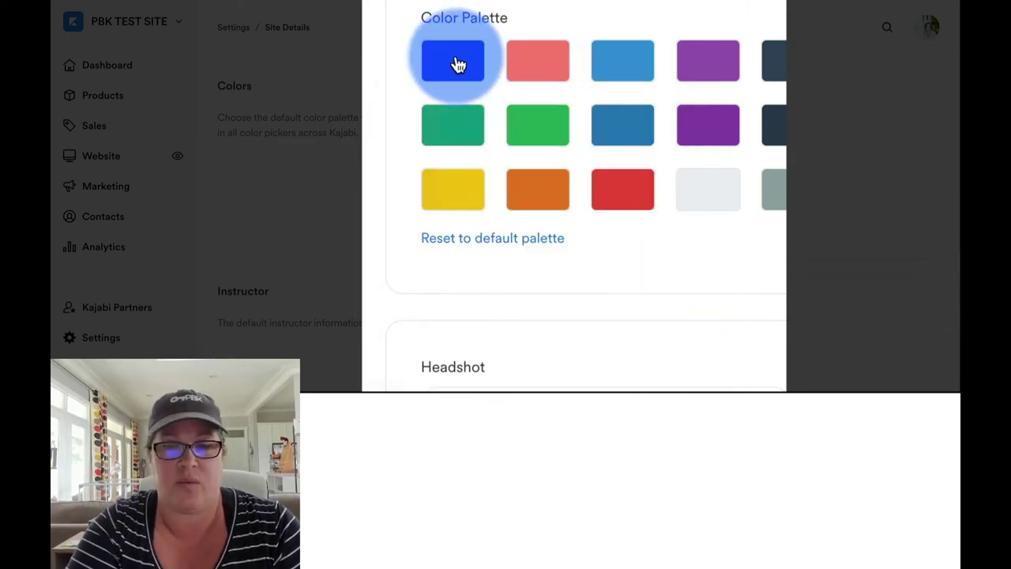
left_click(460, 193)
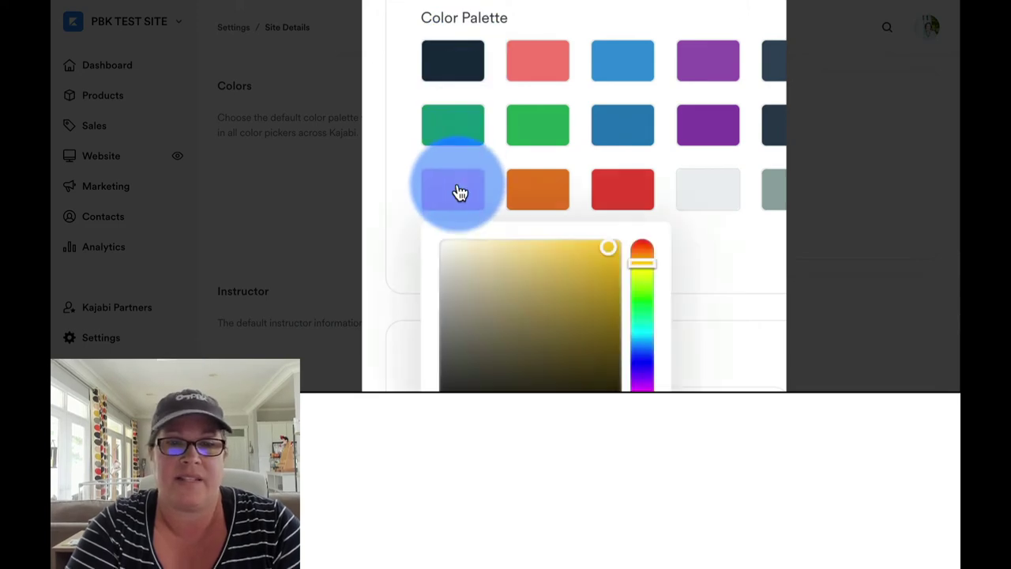
left_click_drag(533, 484, 597, 488)
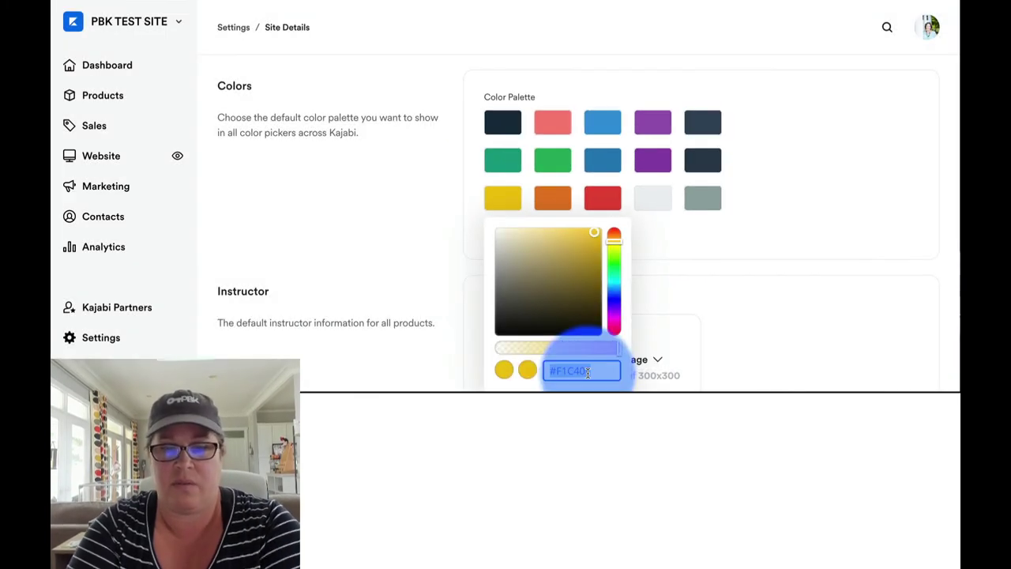
type("1730")
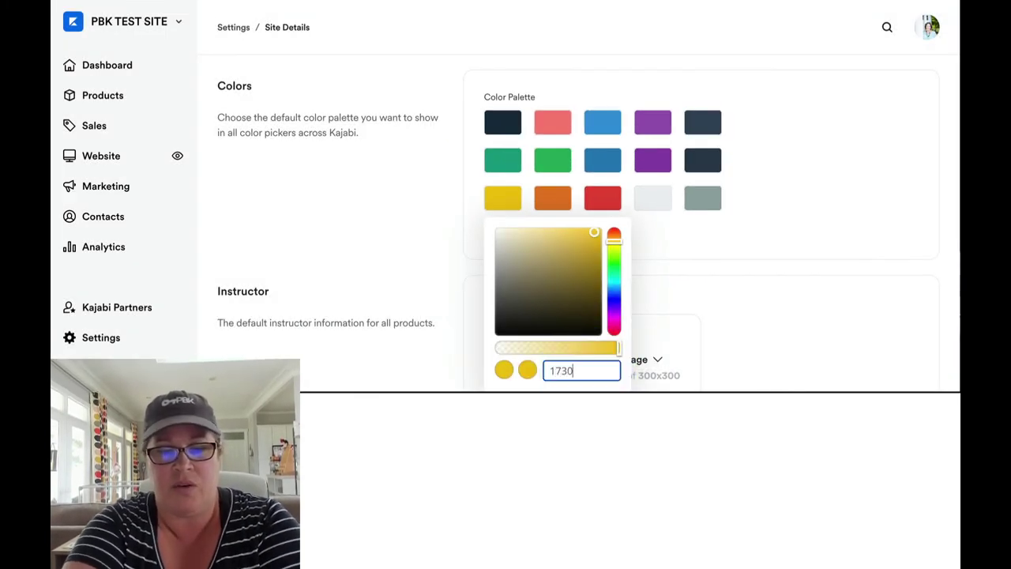
type("42")
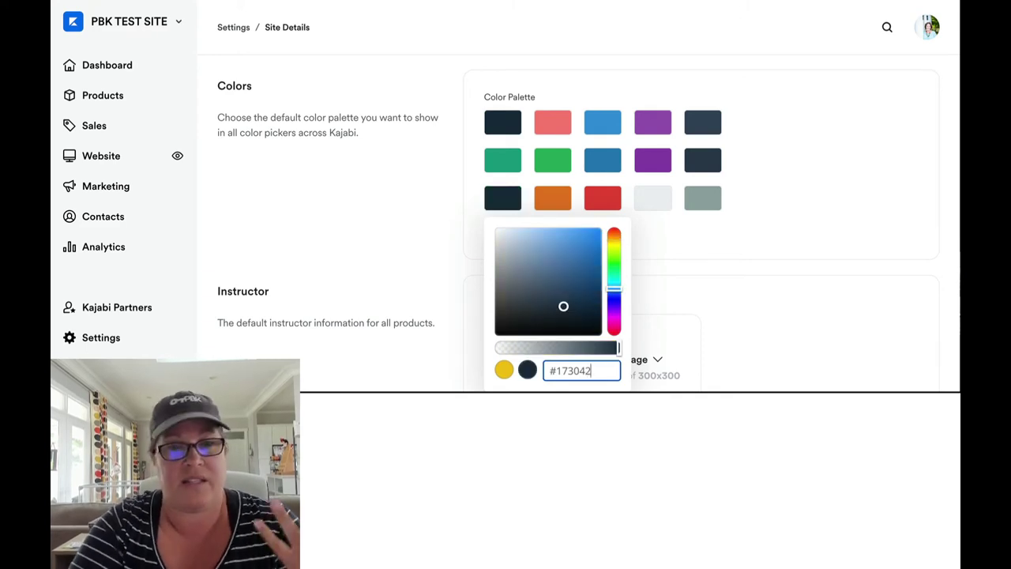
left_click(675, 242)
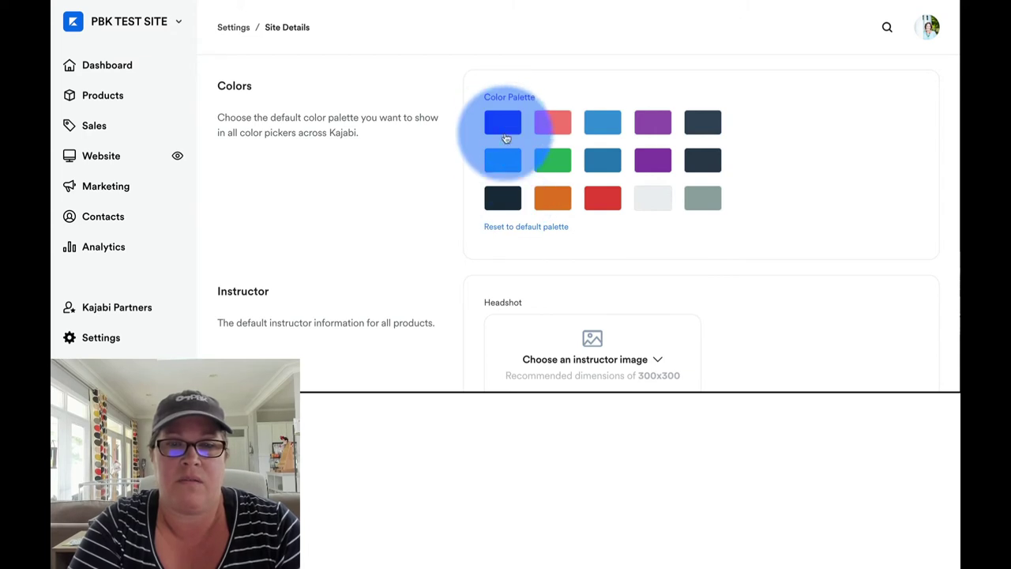
left_click(532, 228)
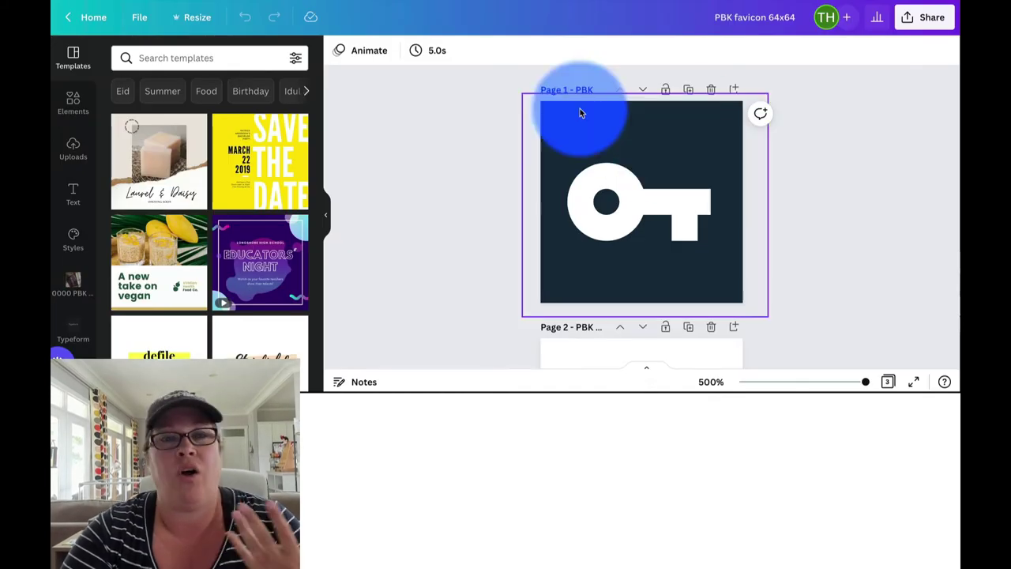
Step: Select the favicon's dark page background in Canva and view its colour details
left_click(574, 113)
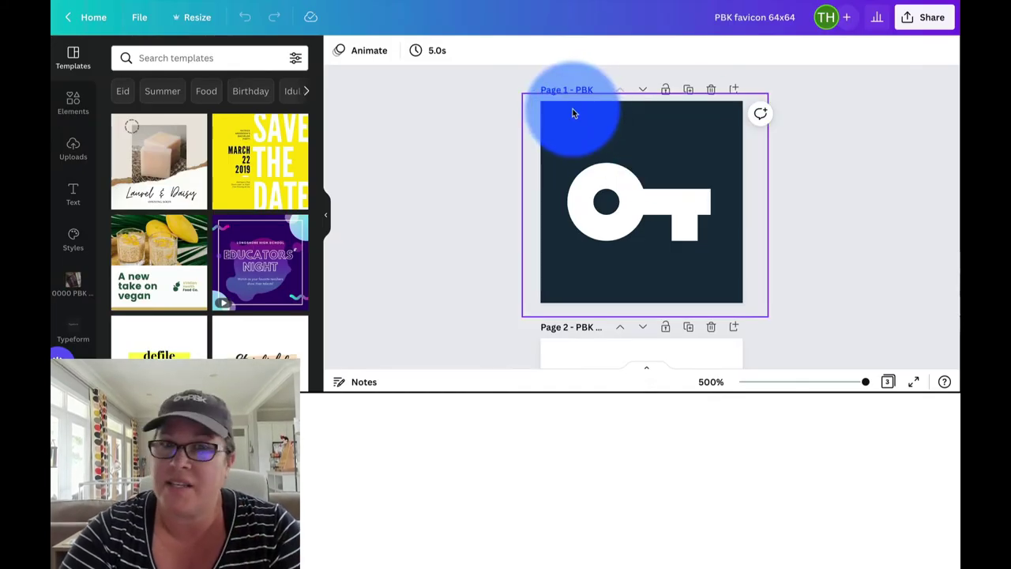
left_click(574, 113)
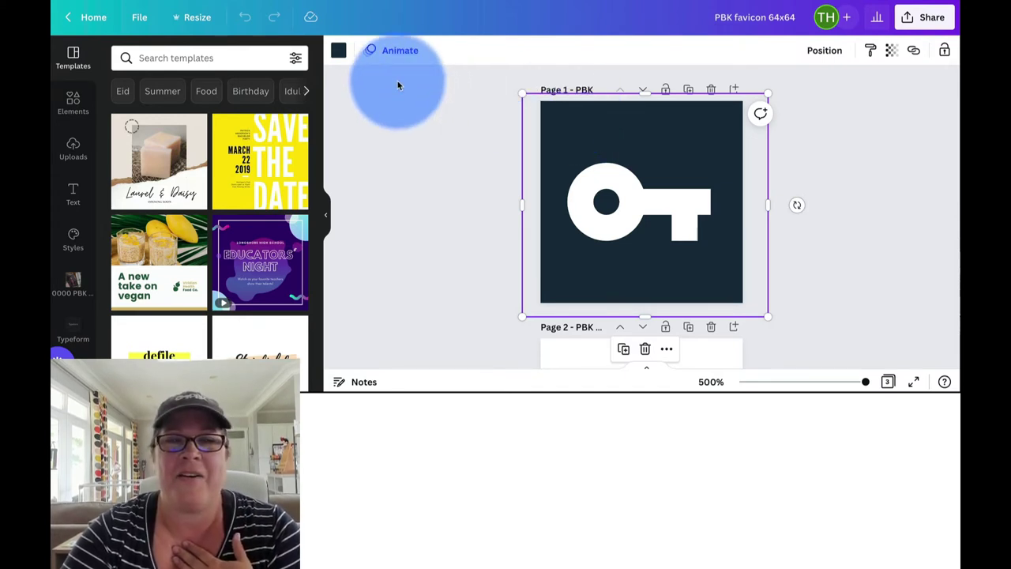
left_click(339, 50)
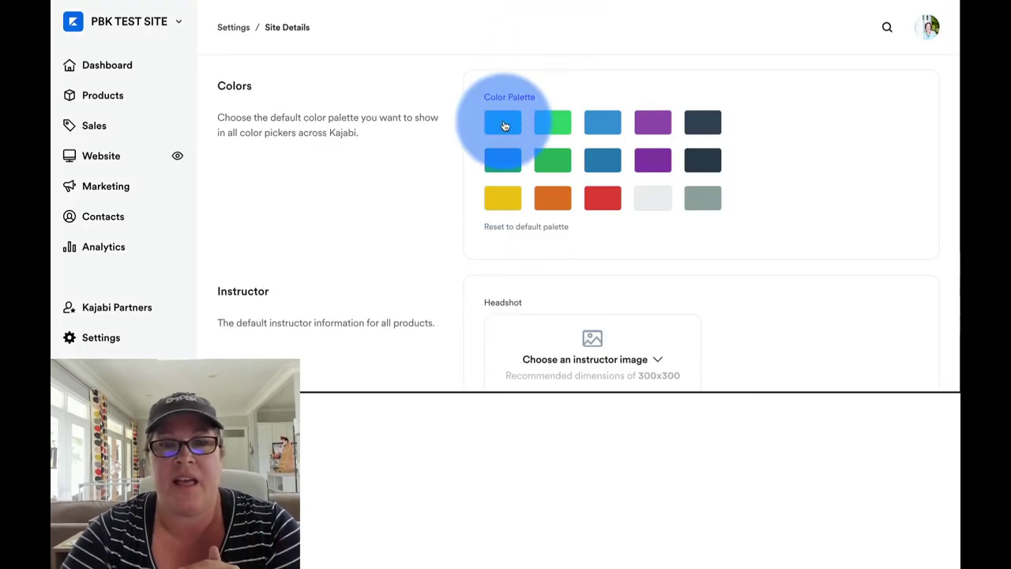
Step: Change the first Color Palette swatch's hex value to 173042
left_click(504, 126)
left_click(586, 295)
type("173")
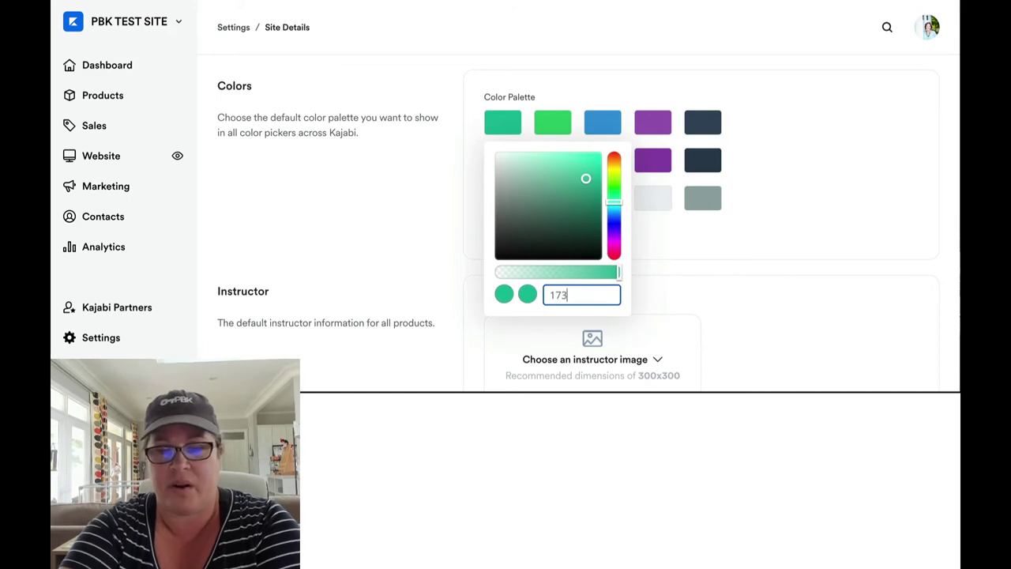
type("042")
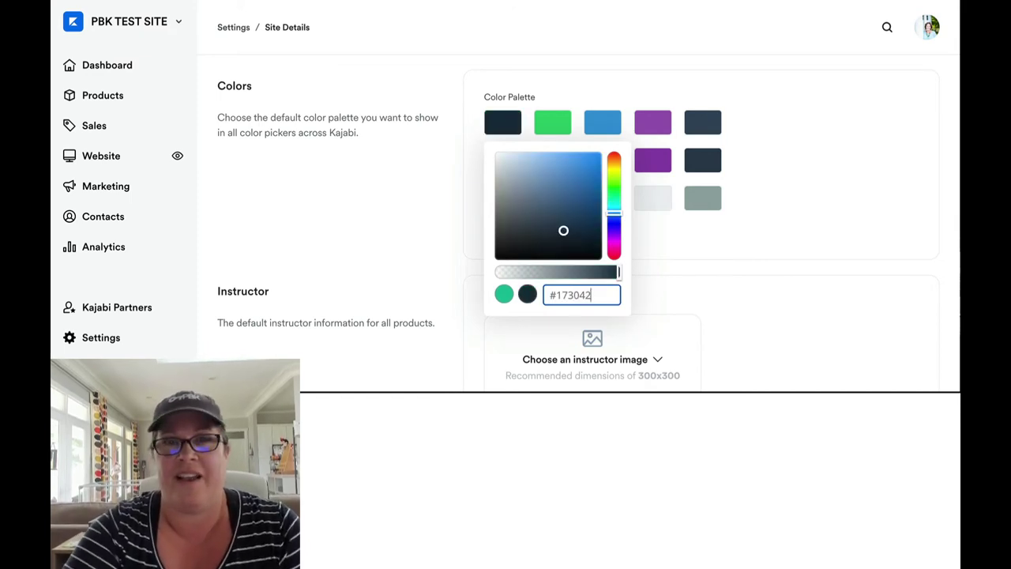
left_click(654, 235)
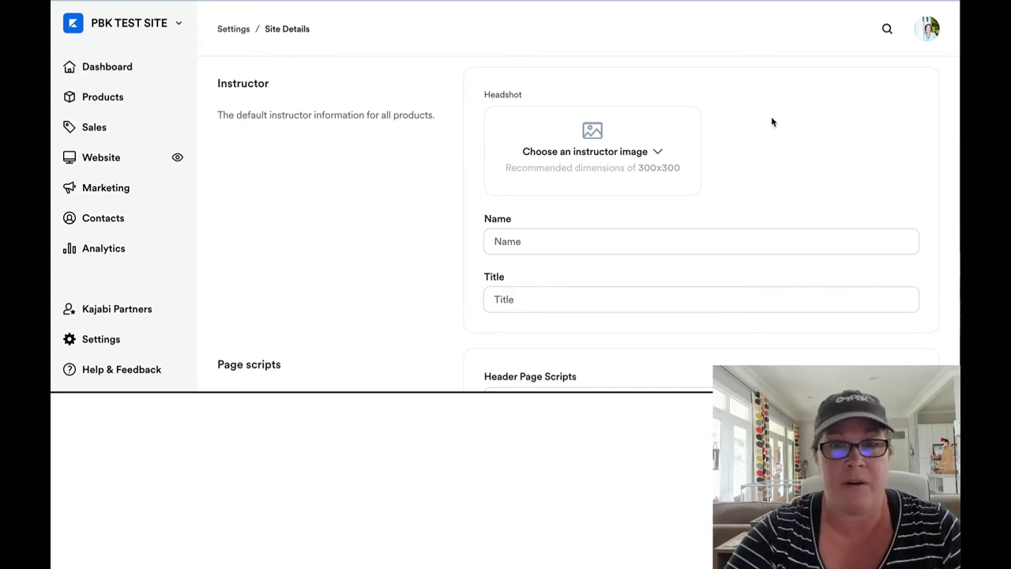
scroll(772, 121, "down", 2)
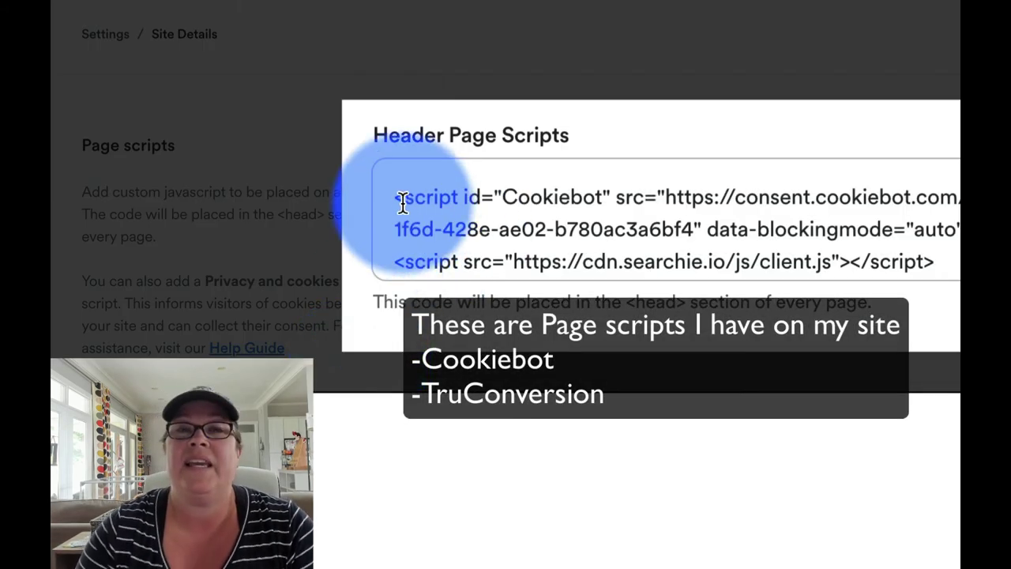
left_click(395, 197)
scroll(395, 198, "down", 4)
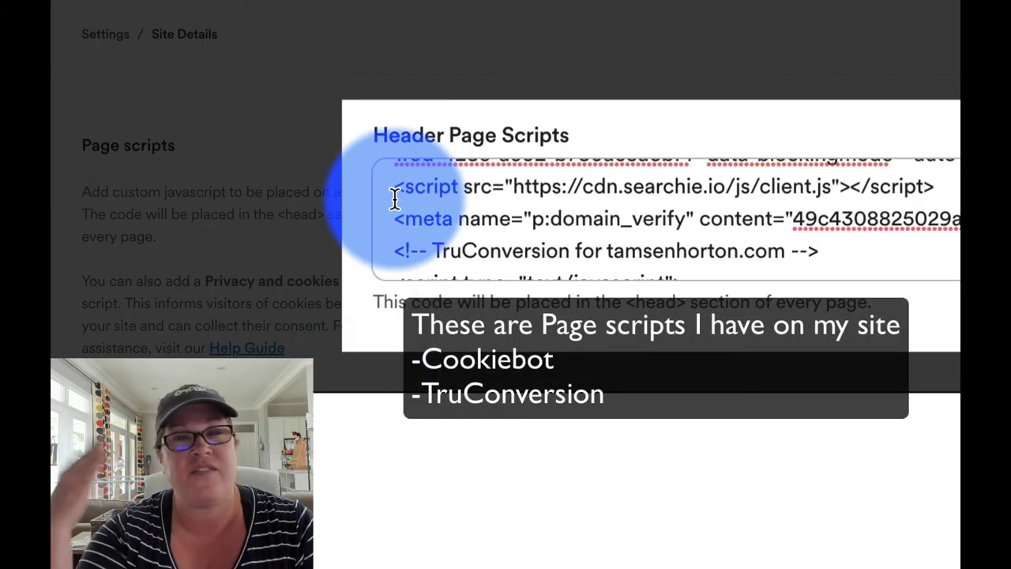
scroll(395, 198, "down", 5)
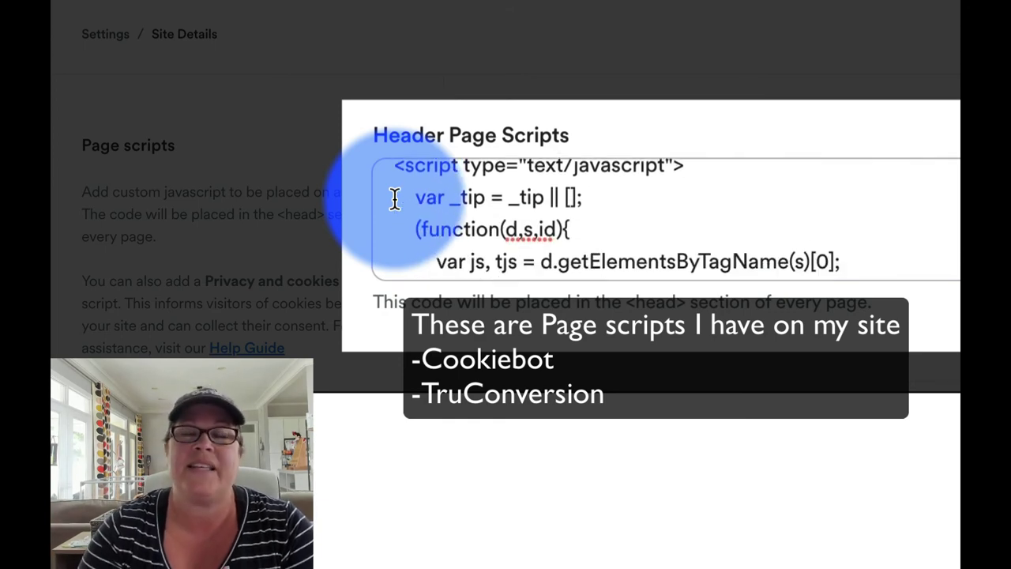
scroll(395, 197, "down", 6)
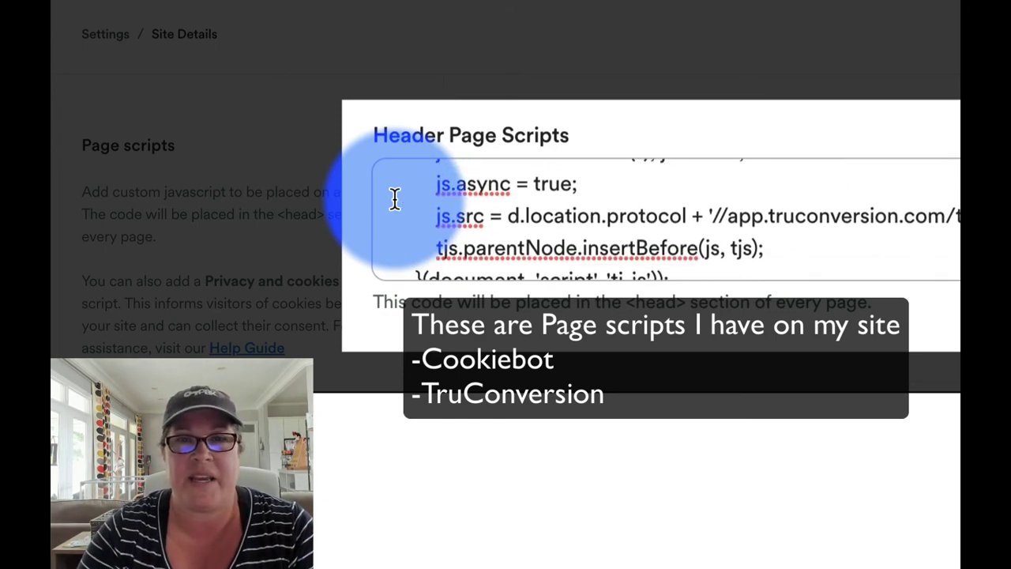
scroll(395, 197, "down", 6)
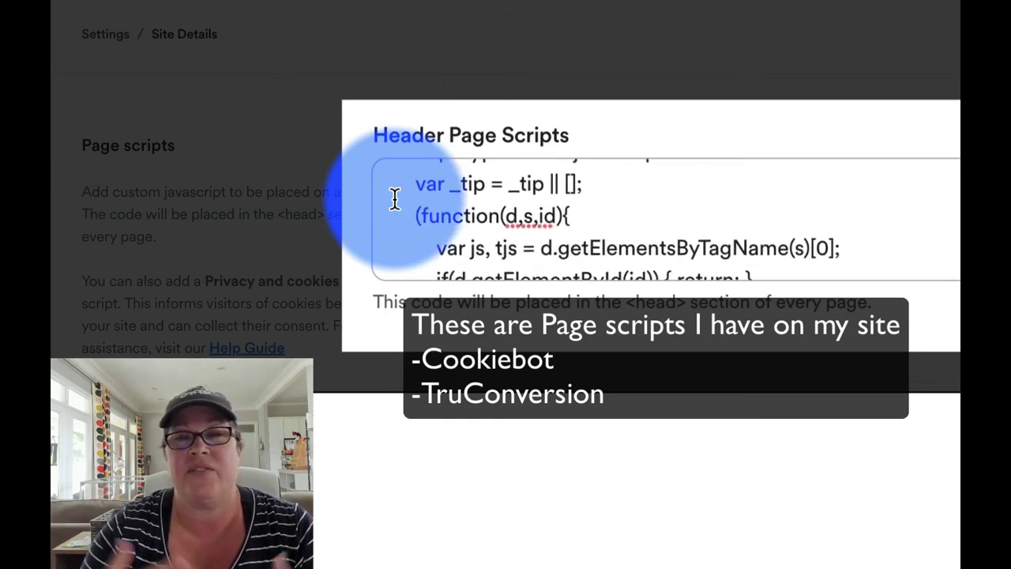
scroll(395, 198, "down", 3)
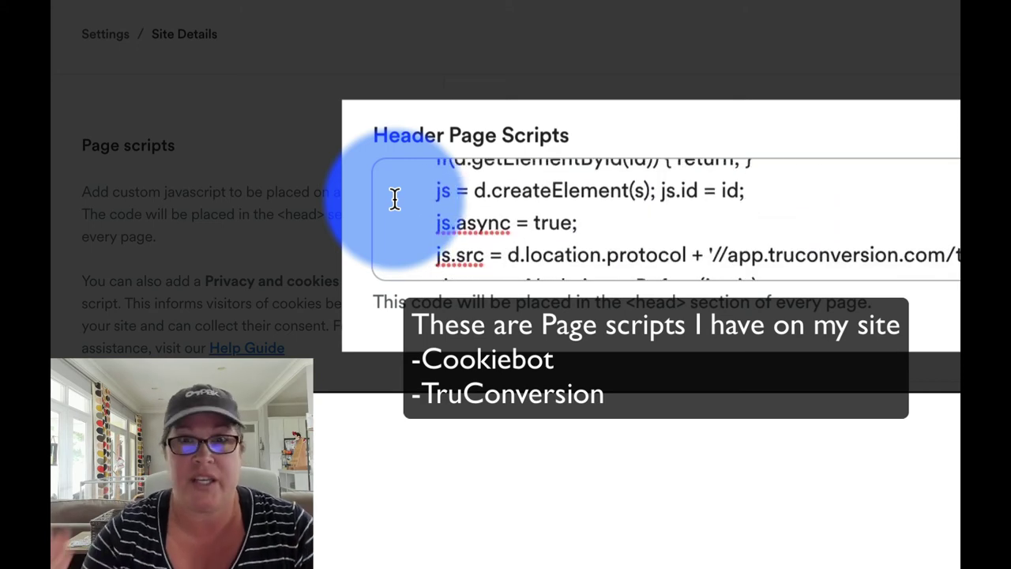
scroll(395, 198, "down", 3)
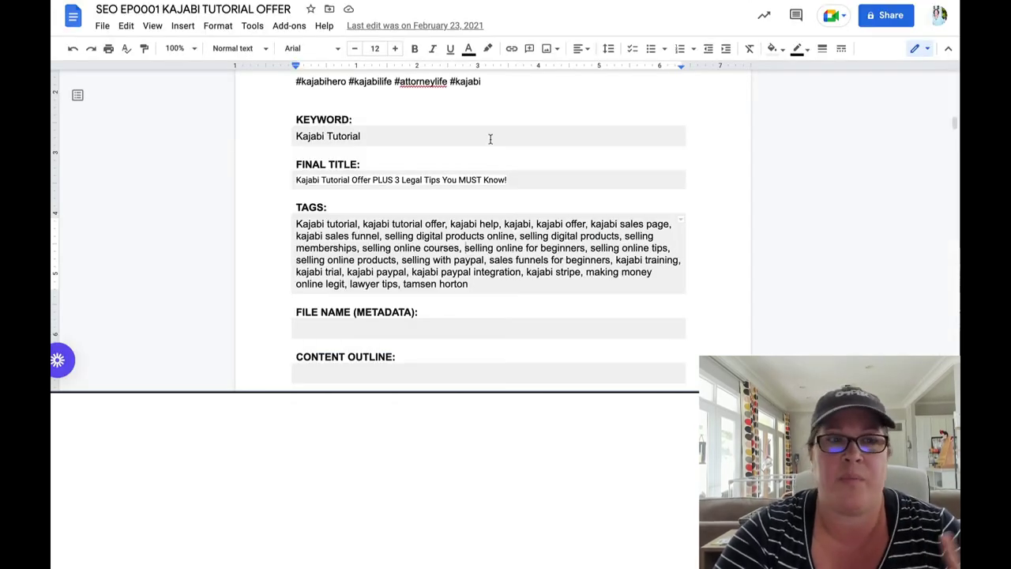
scroll(489, 139, "down", 2)
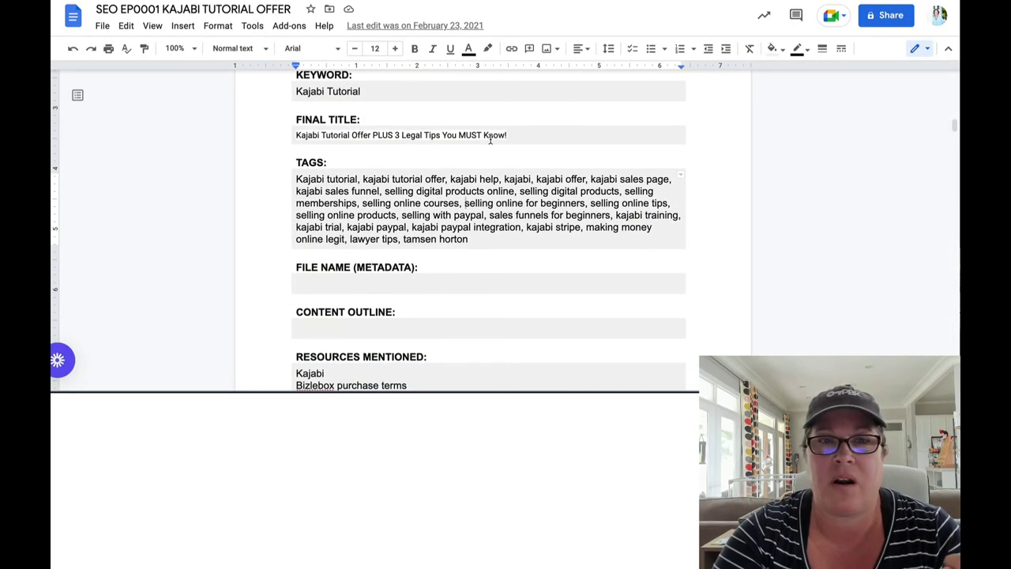
scroll(490, 139, "down", 2)
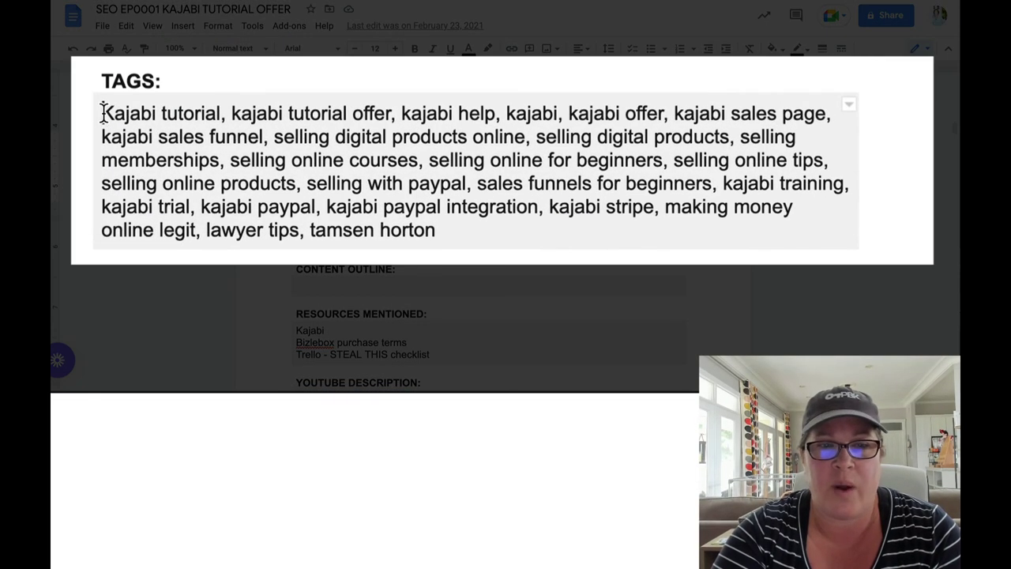
left_click_drag(102, 115, 474, 230)
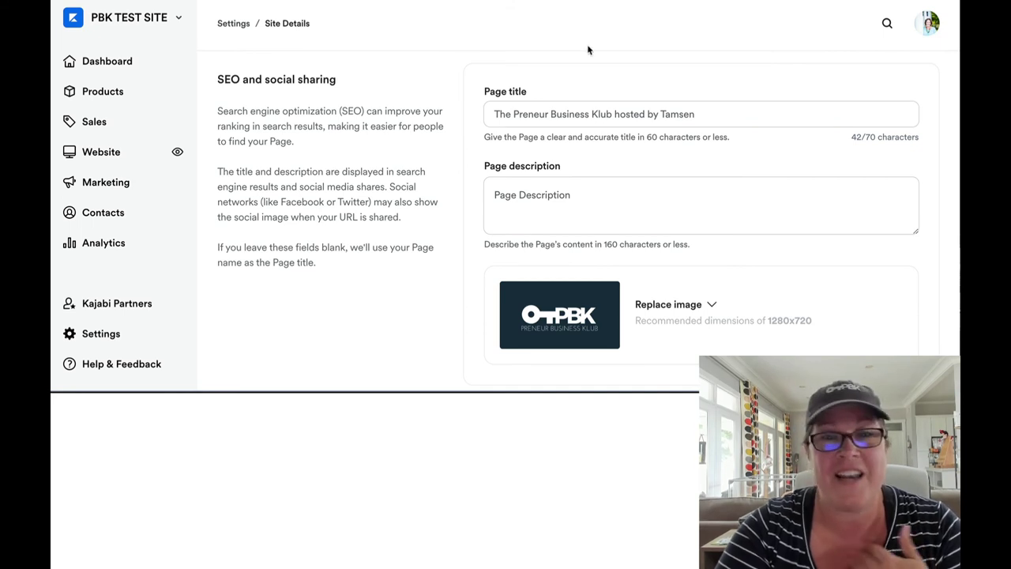
scroll(588, 49, "down", 2)
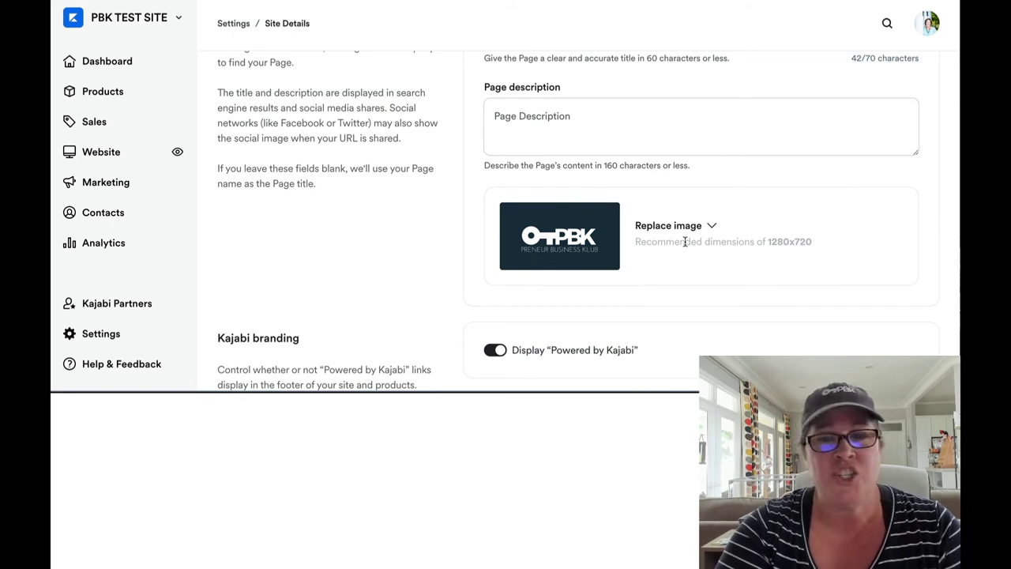
scroll(685, 241, "down", 1)
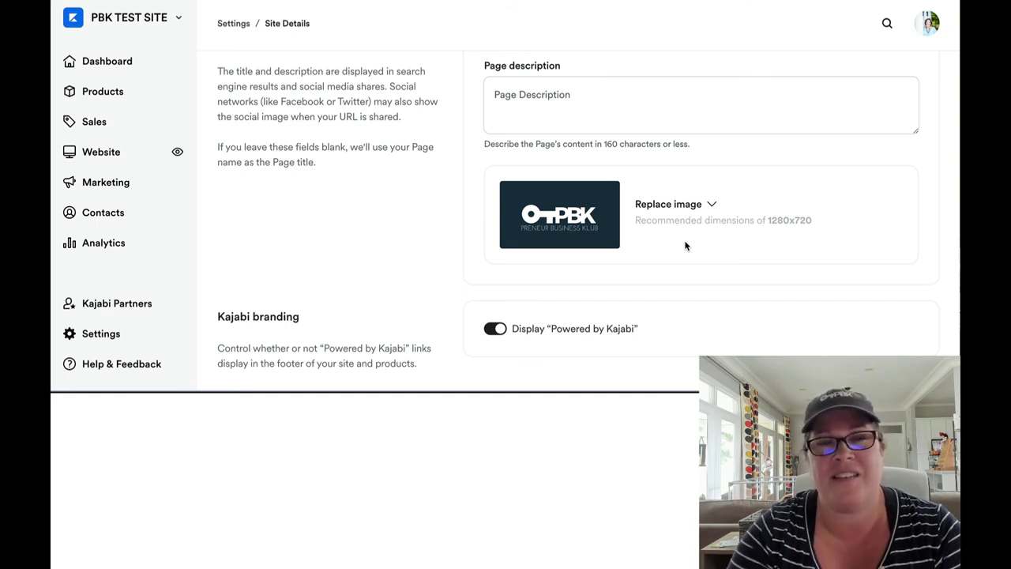
scroll(685, 245, "up", 3)
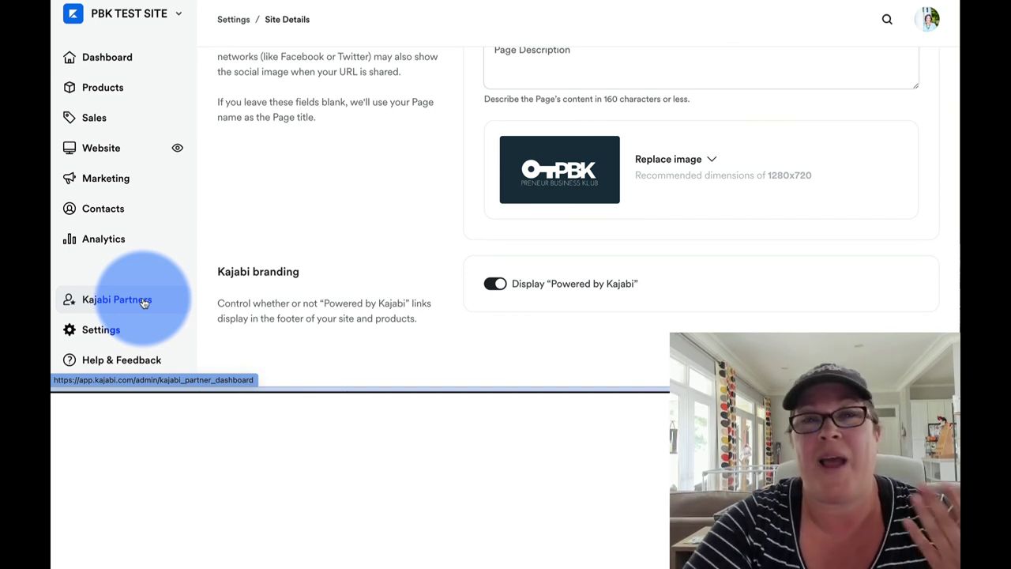
Step: Toggle Display "Powered by Kajabi" off, then back on
left_click(490, 284)
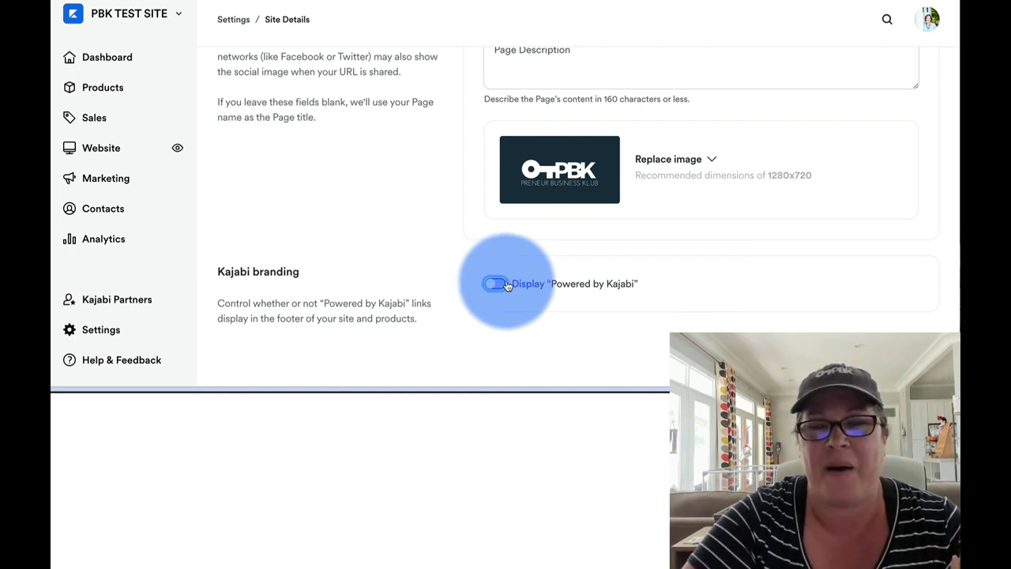
left_click(499, 284)
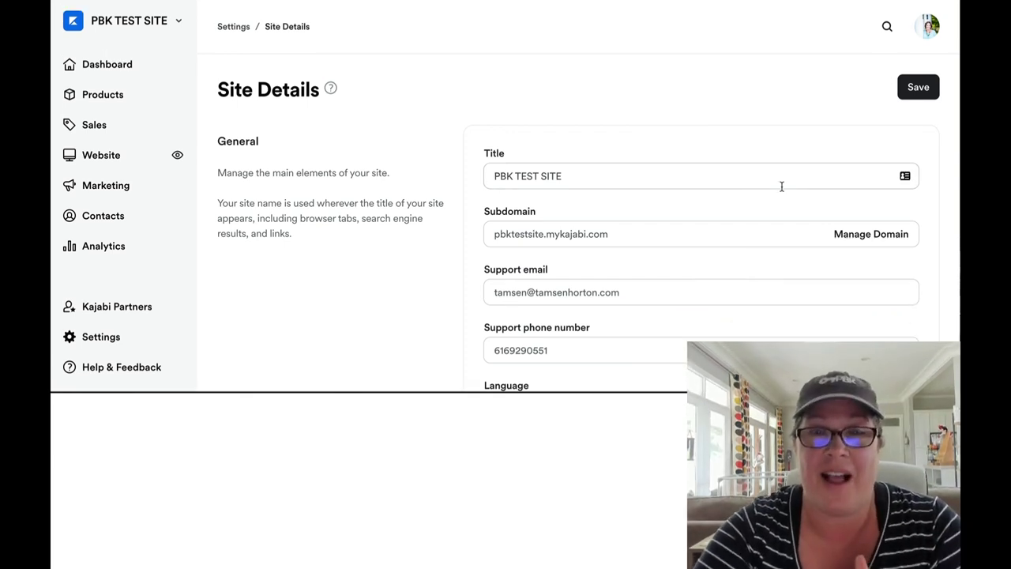
Step: Tick the logo, favicon, brand colors and default instructor image checklist items in Trello
key("alt+Tab")
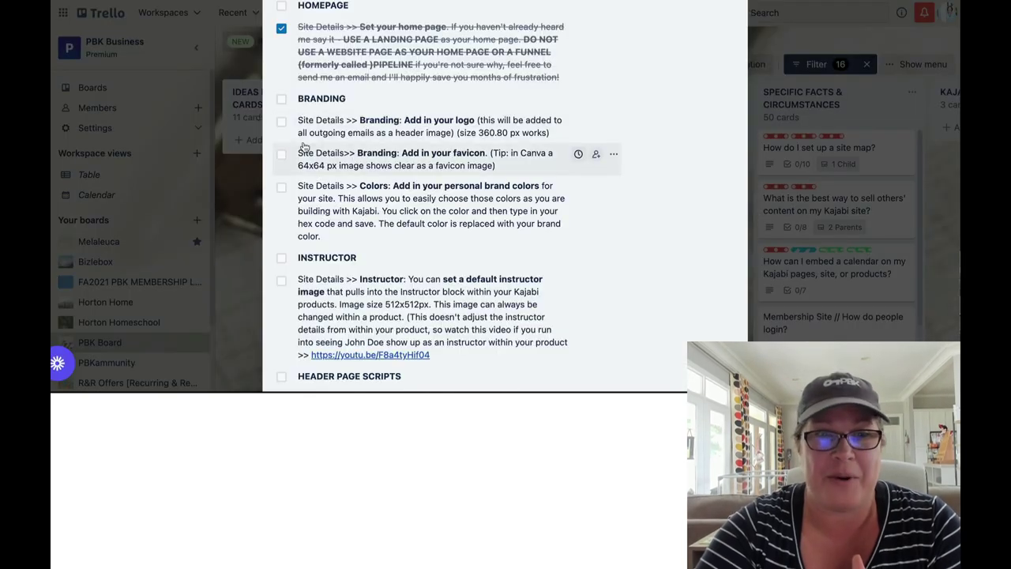
left_click(281, 121)
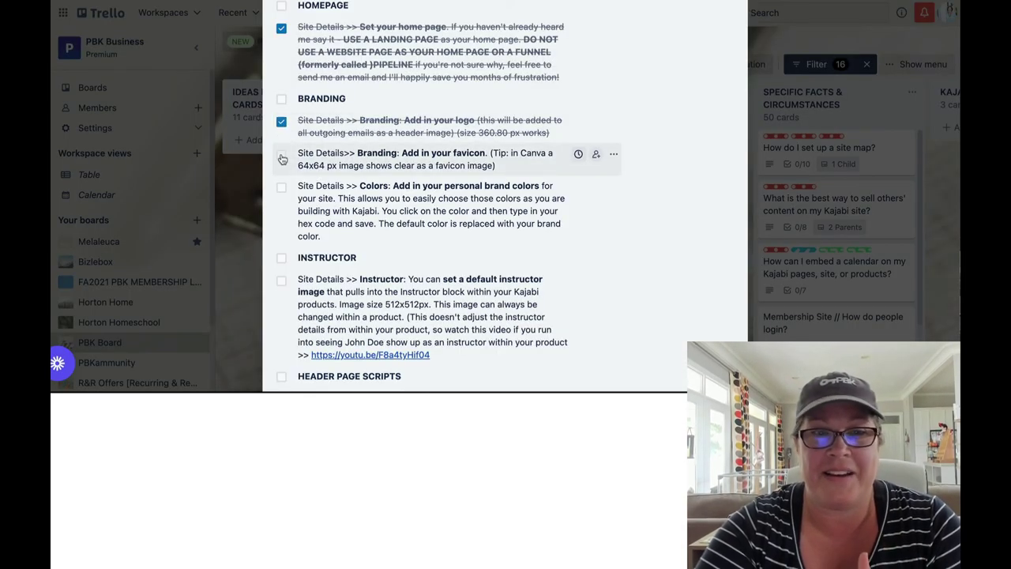
left_click(282, 154)
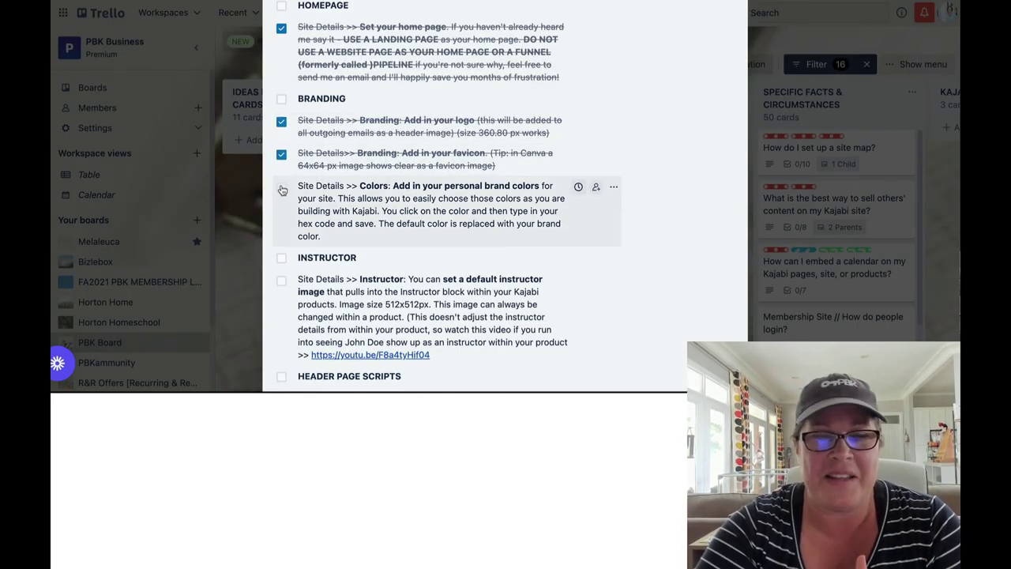
left_click(281, 188)
scroll(282, 186, "down", 3)
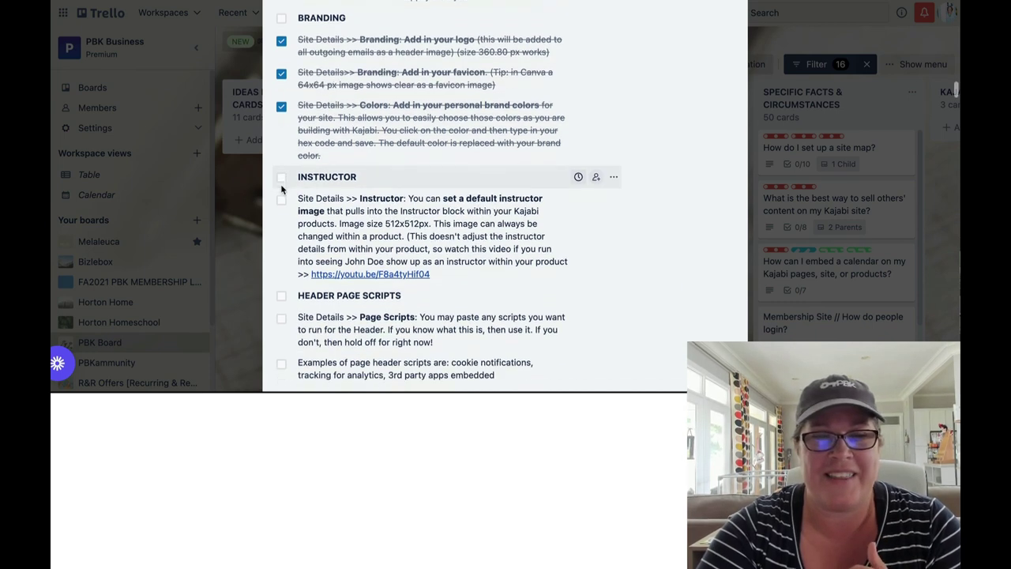
left_click(282, 156)
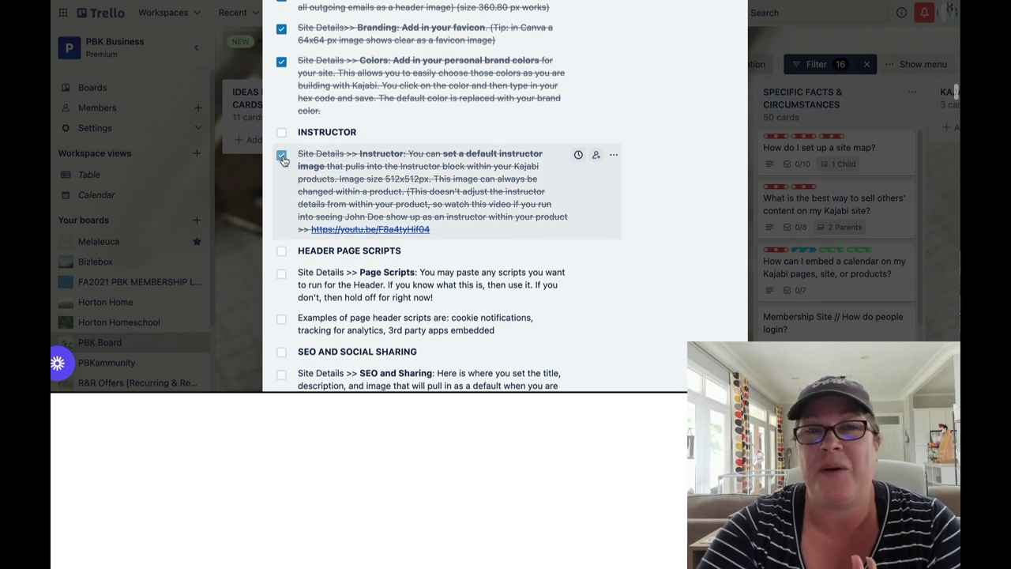
Step: Tick Page Scripts, header script examples, SEO and Sharing, YouTube note and Powered by Branding
scroll(284, 160, "down", 2)
scroll(284, 162, "down", 1)
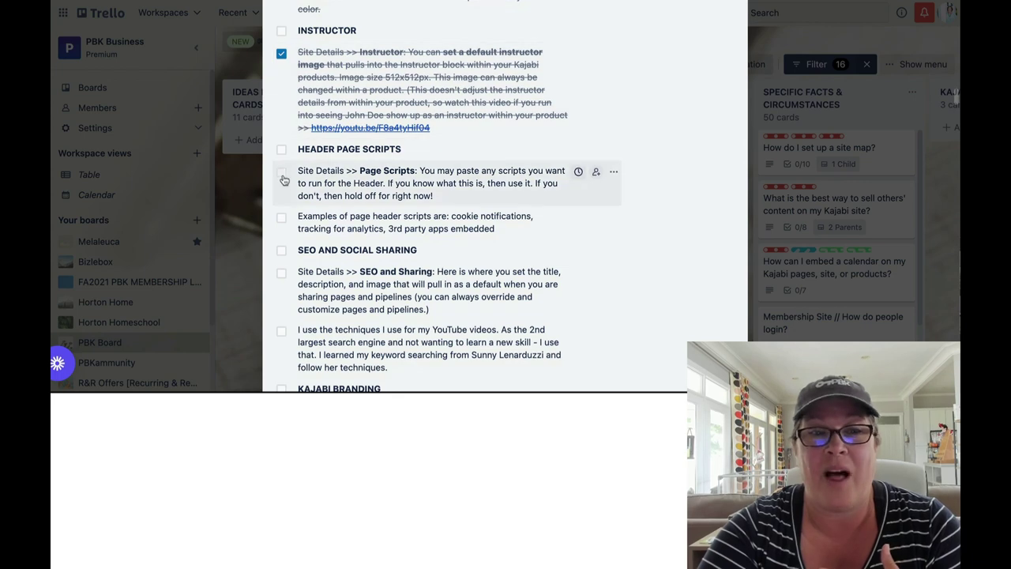
left_click(282, 167)
scroll(284, 174, "down", 1)
left_click(282, 184)
scroll(285, 187, "down", 2)
left_click(283, 176)
scroll(284, 180, "down", 1)
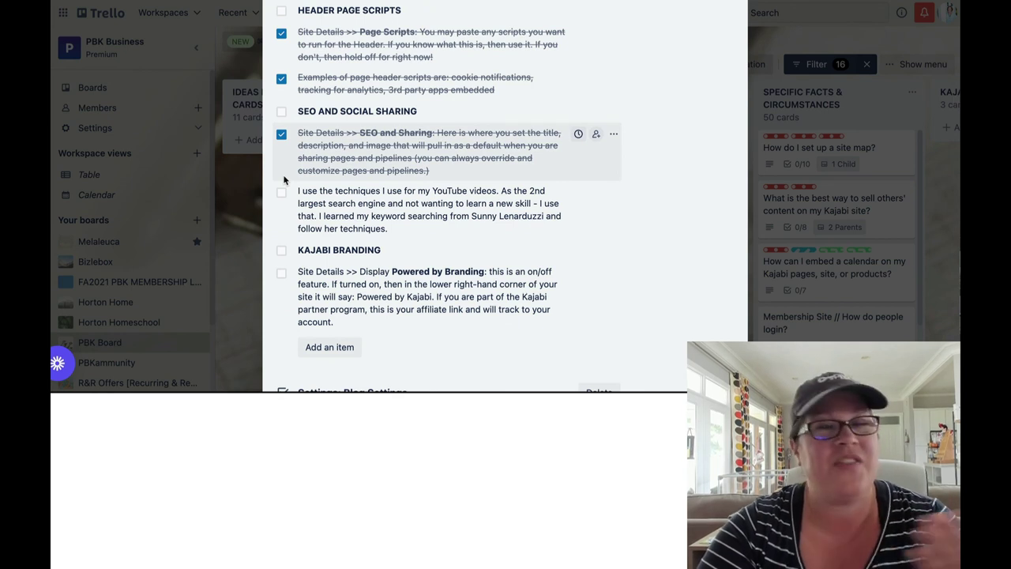
left_click(282, 195)
scroll(318, 213, "down", 1)
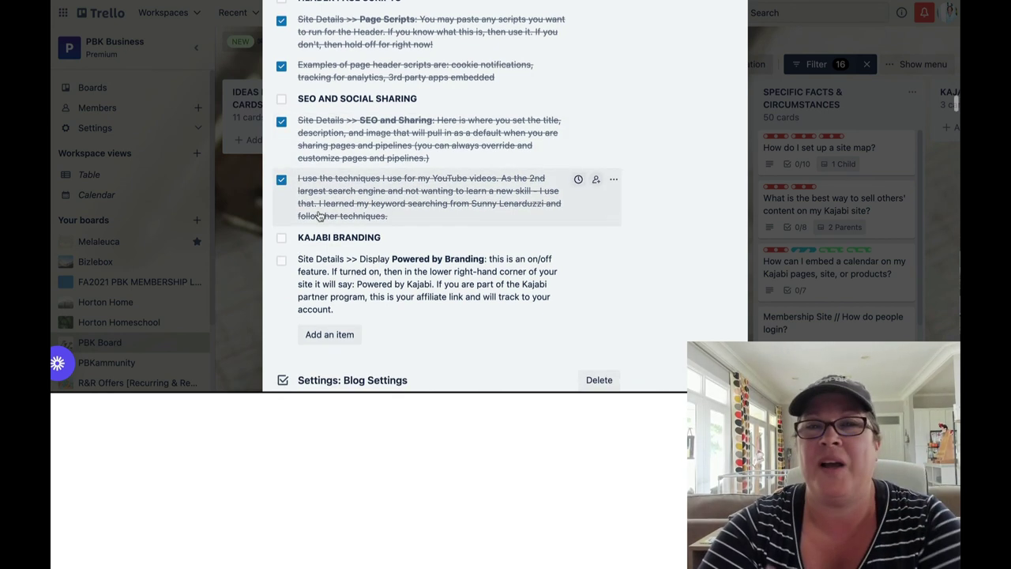
scroll(318, 214, "down", 2)
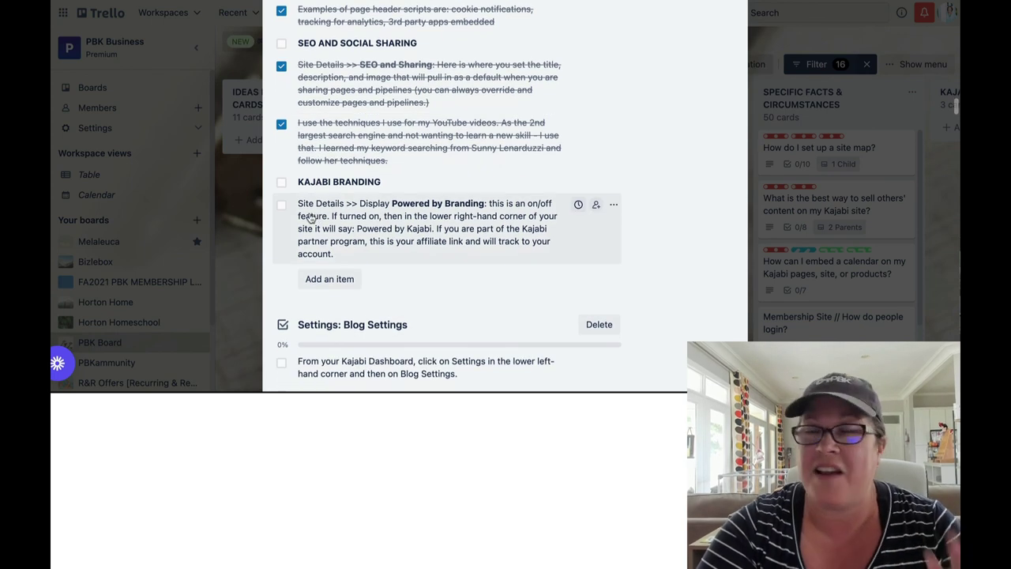
left_click(283, 208)
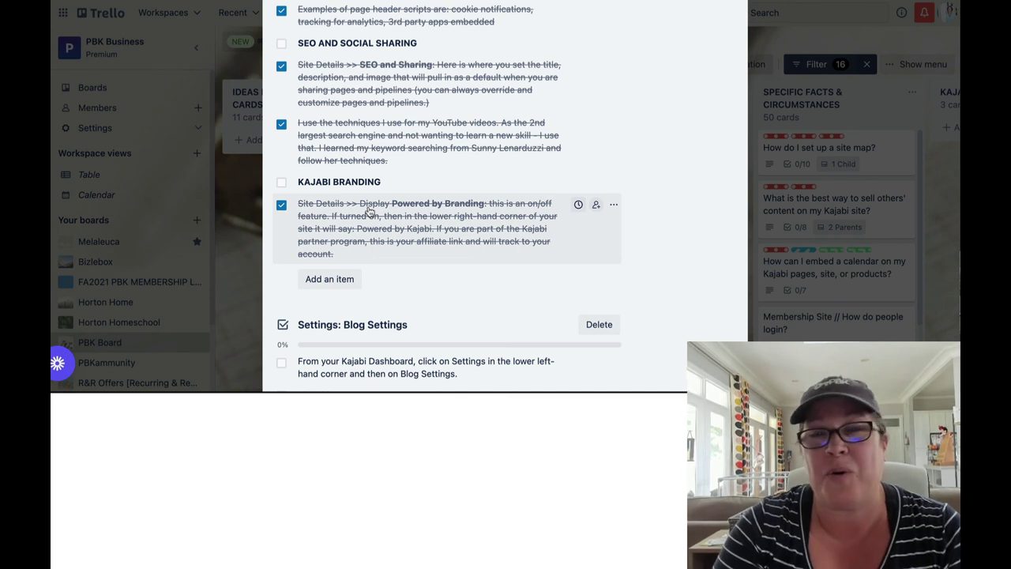